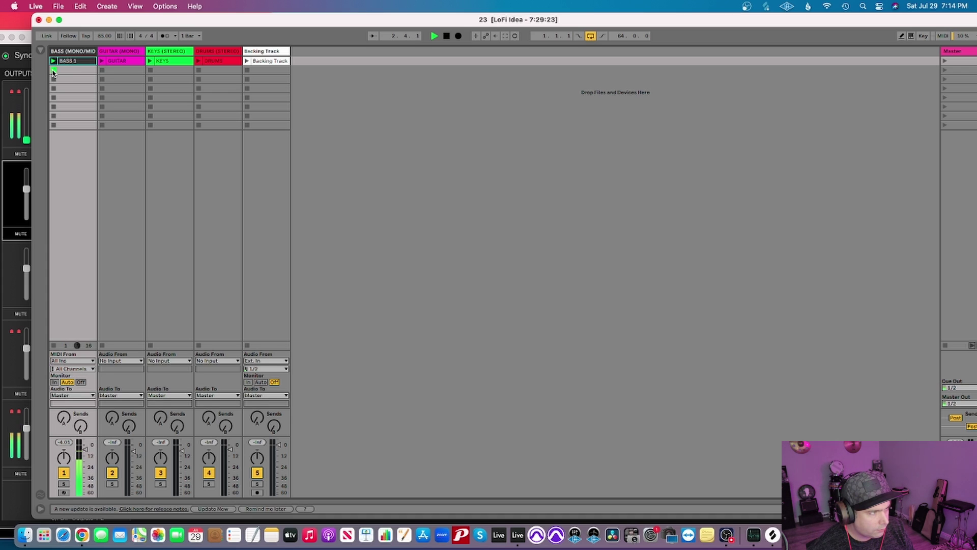
Stop BASS 1, then play and stop the GUITAR, KEYS and DRUMS clips in turn
{"action": "left_click", "coordinate": [54, 70]}
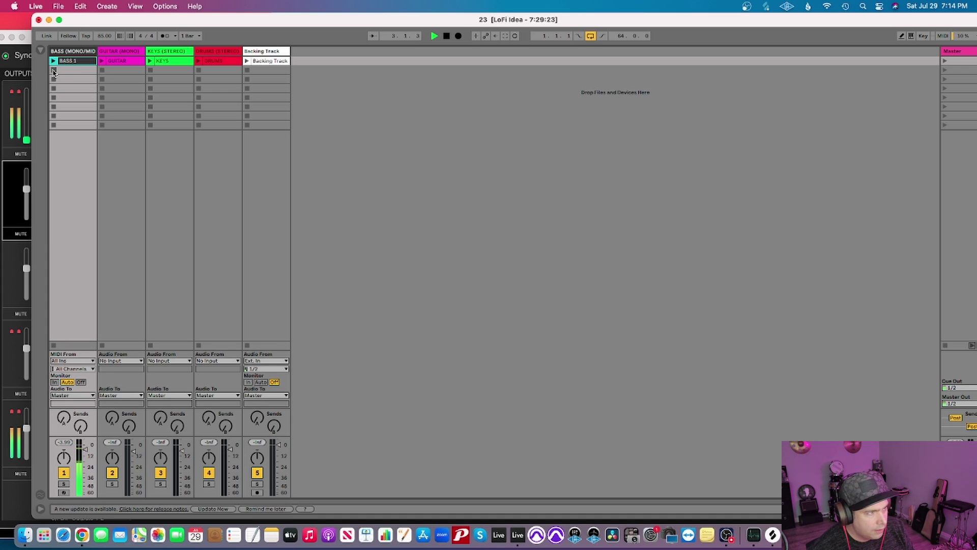
{"action": "left_click", "coordinate": [102, 61]}
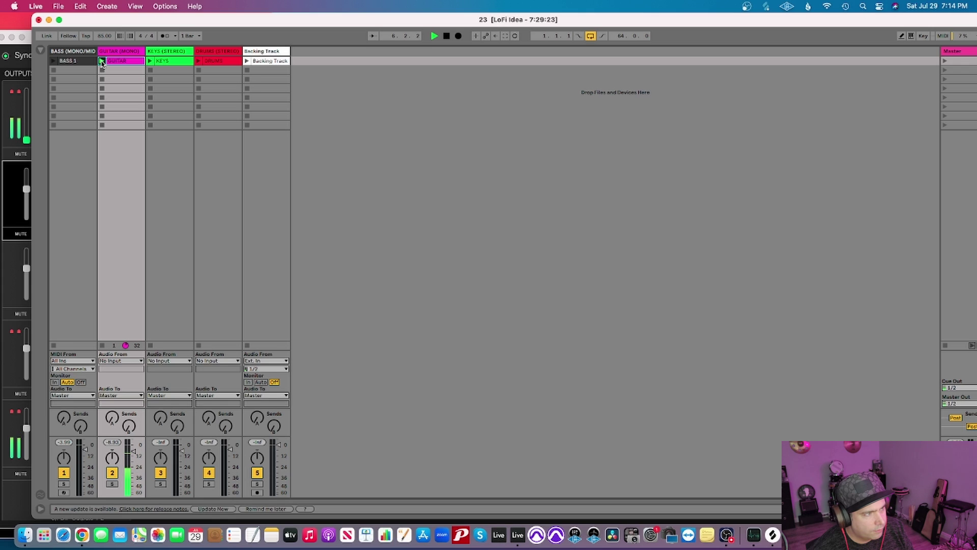
{"action": "left_click", "coordinate": [102, 69]}
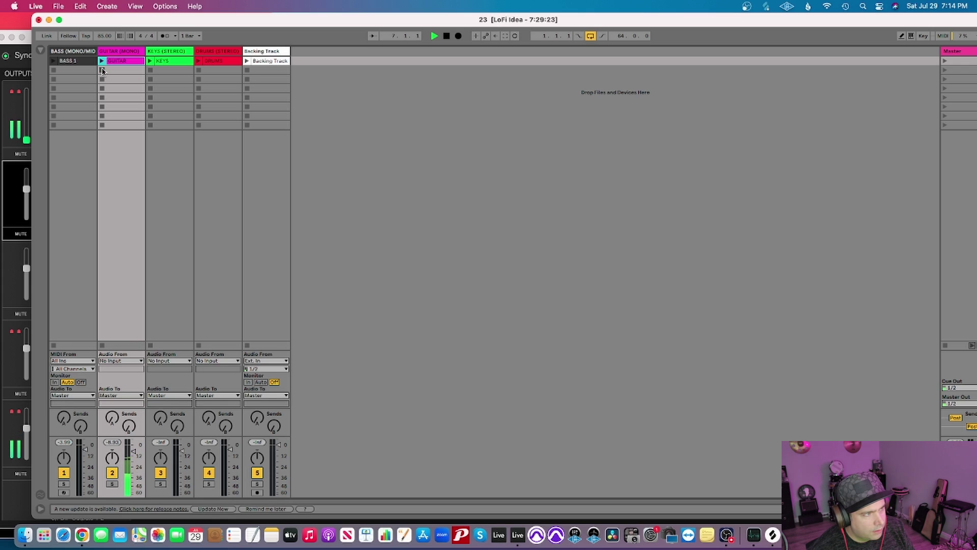
{"action": "left_click", "coordinate": [150, 62]}
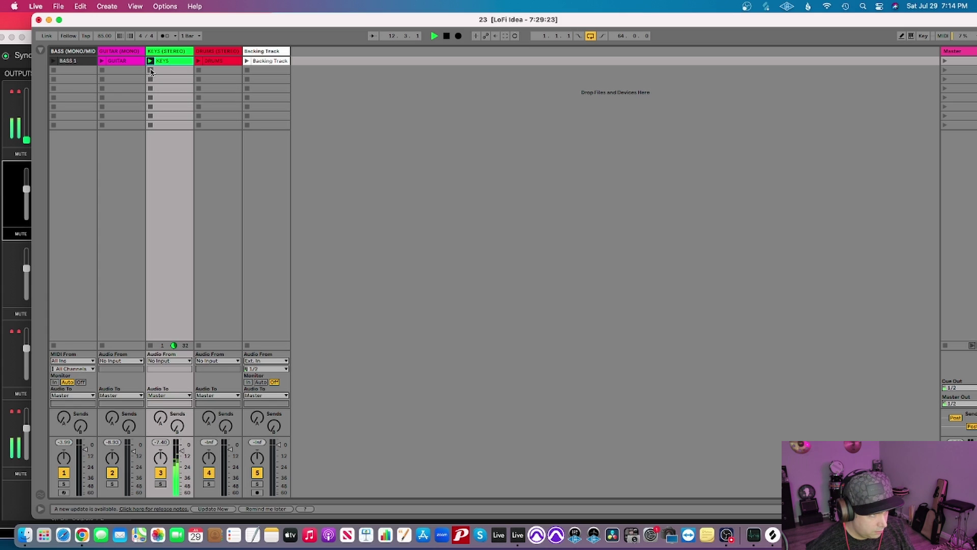
{"action": "left_click", "coordinate": [150, 71]}
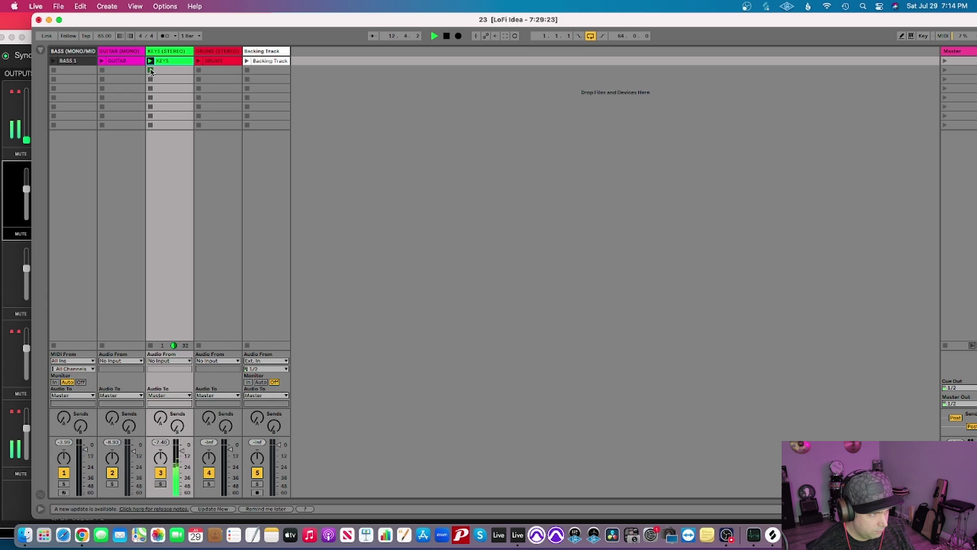
{"action": "left_click", "coordinate": [198, 61]}
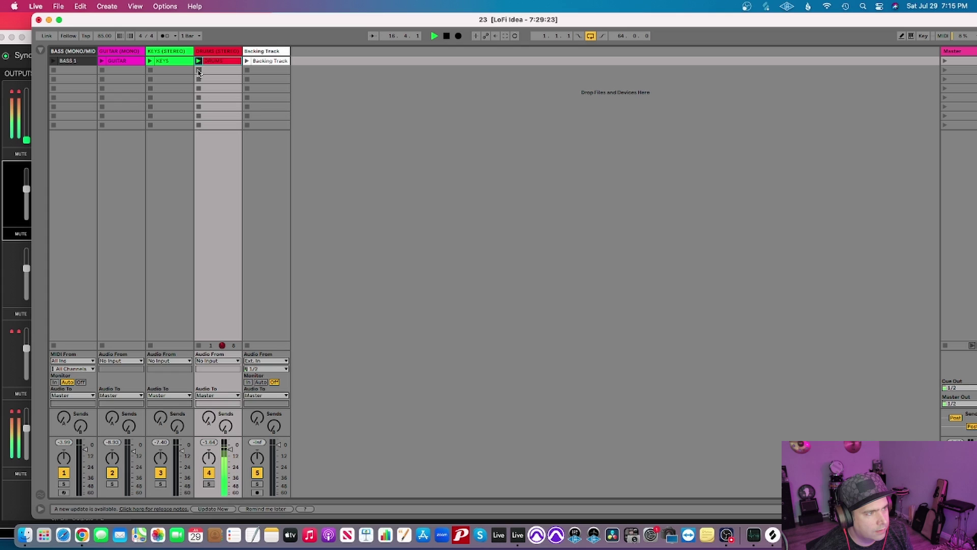
{"action": "left_click", "coordinate": [199, 71]}
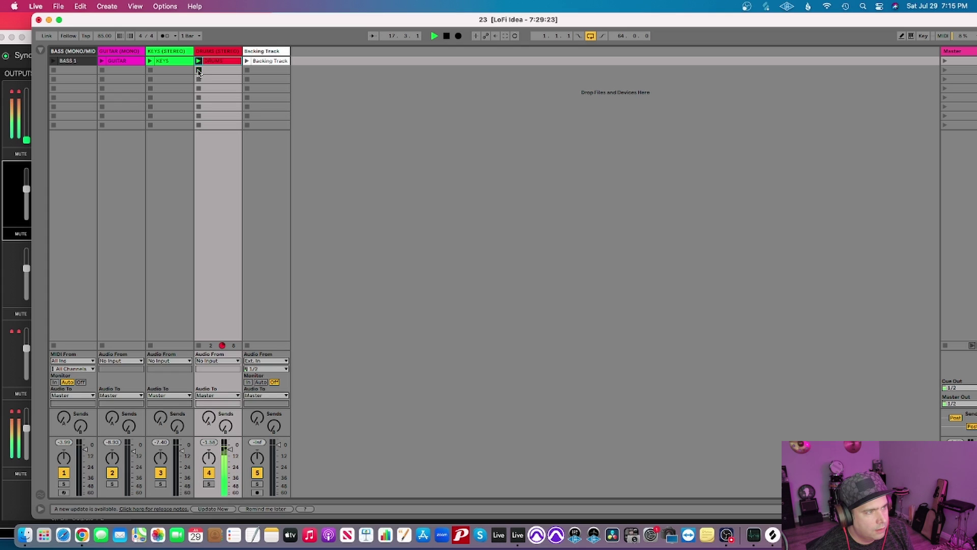
Play the Backing Track clip, then stop all playback
{"action": "left_click", "coordinate": [259, 61]}
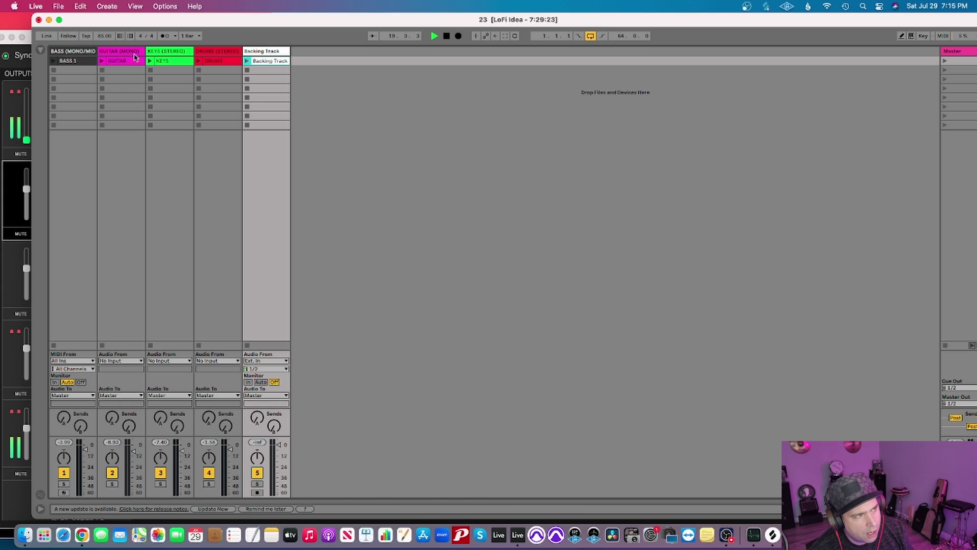
{"action": "left_click", "coordinate": [247, 61]}
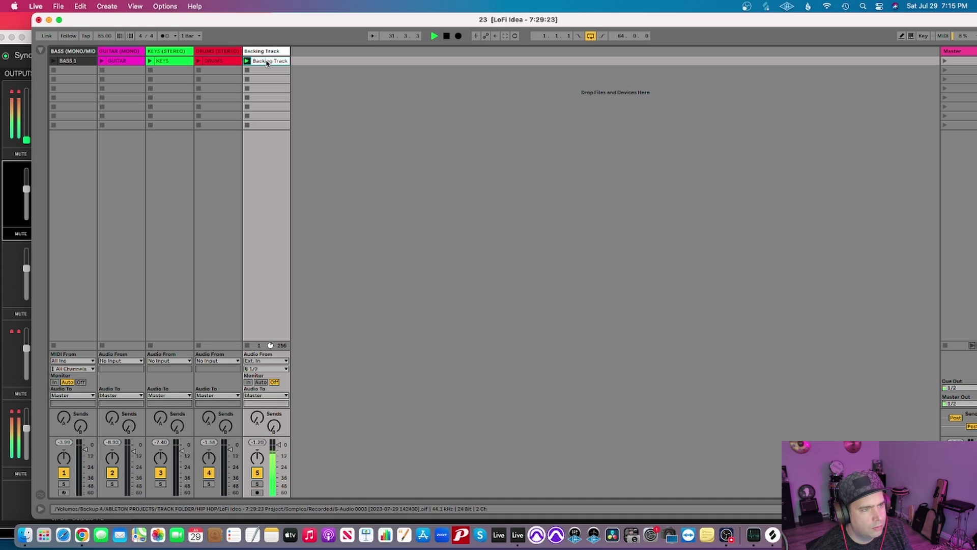
{"action": "left_click", "coordinate": [447, 37]}
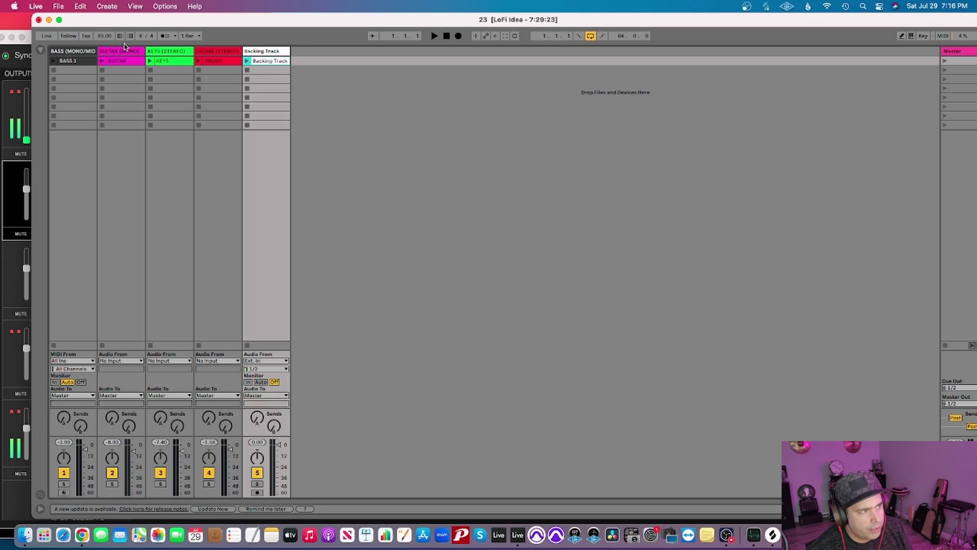
{"action": "left_click", "coordinate": [28, 44]}
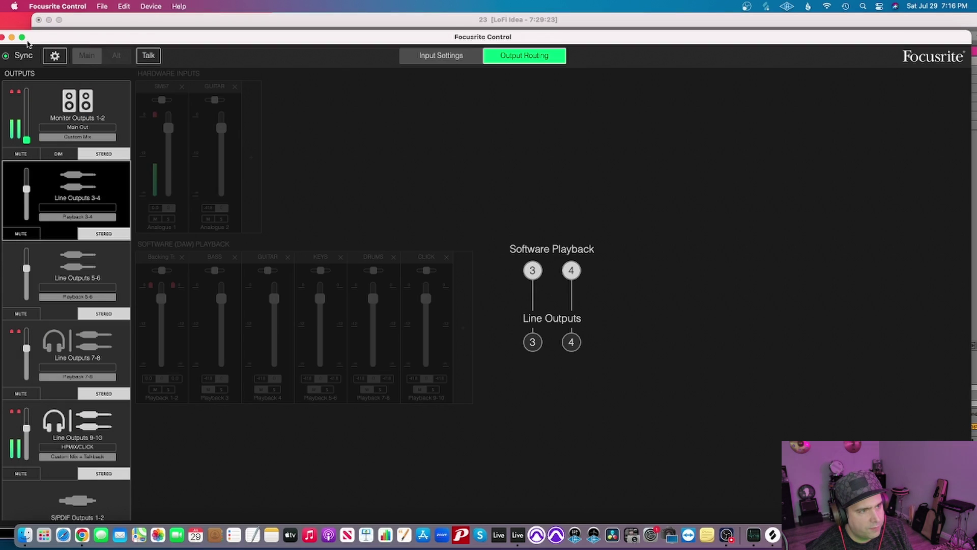
{"action": "left_click_drag", "start_coordinate": [530, 45], "coordinate": [530, 40]}
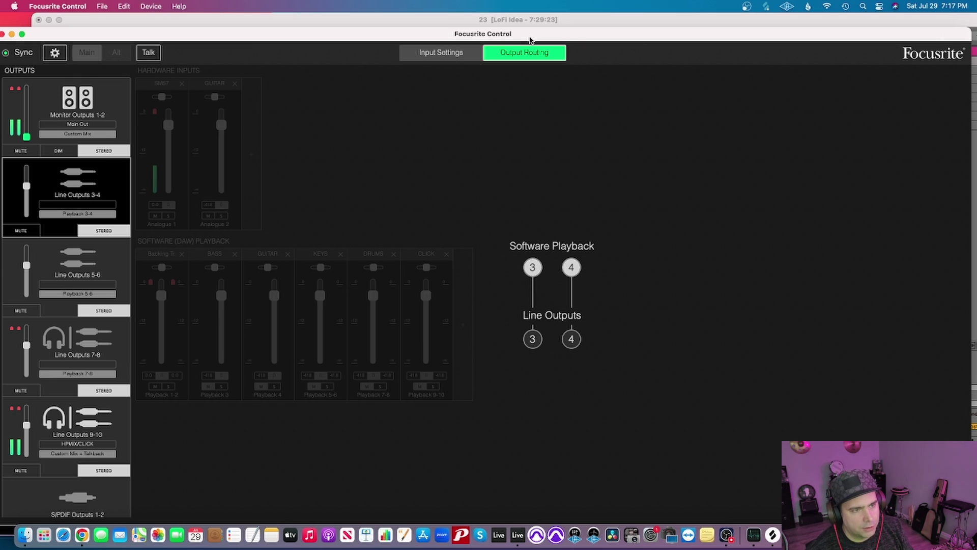
{"action": "left_click_drag", "start_coordinate": [431, 35], "coordinate": [439, 36]}
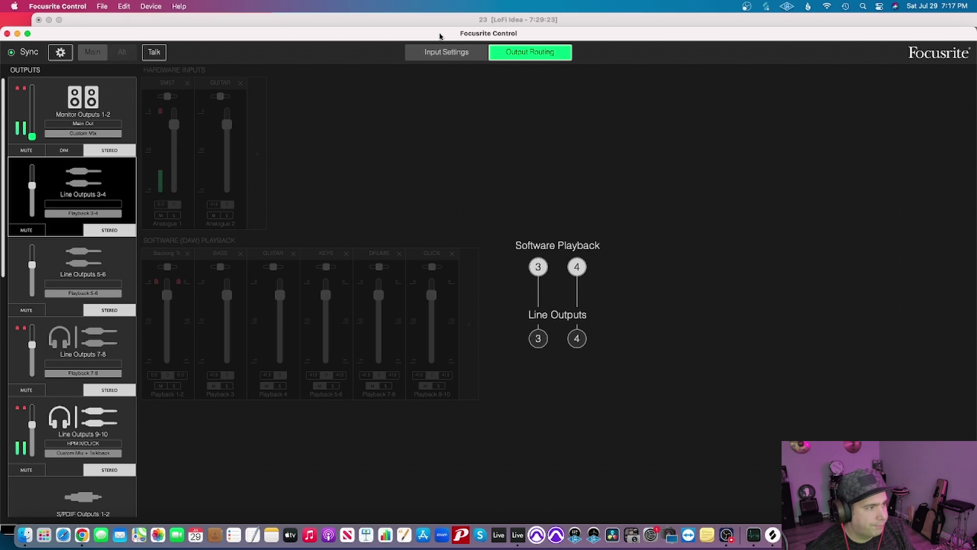
{"action": "left_click", "coordinate": [65, 97]}
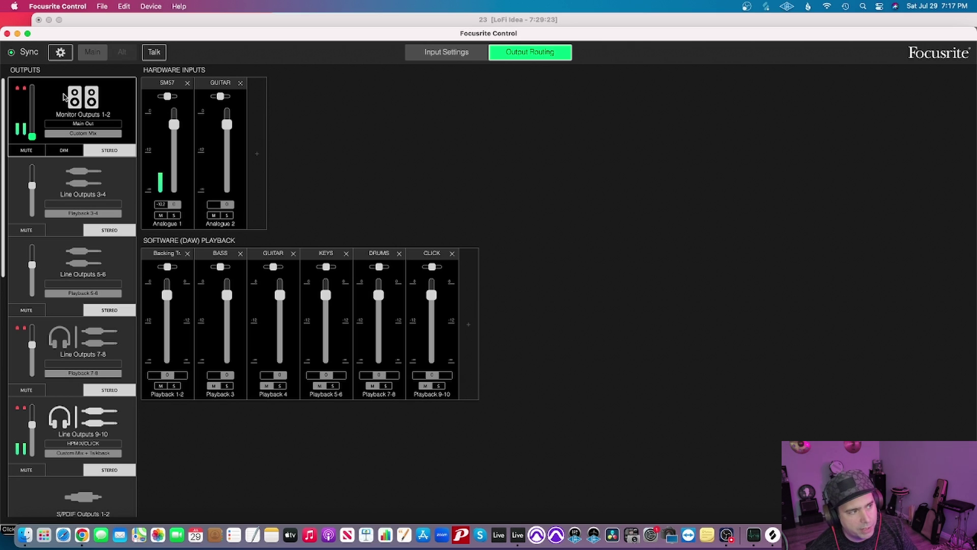
{"action": "left_click", "coordinate": [86, 193]}
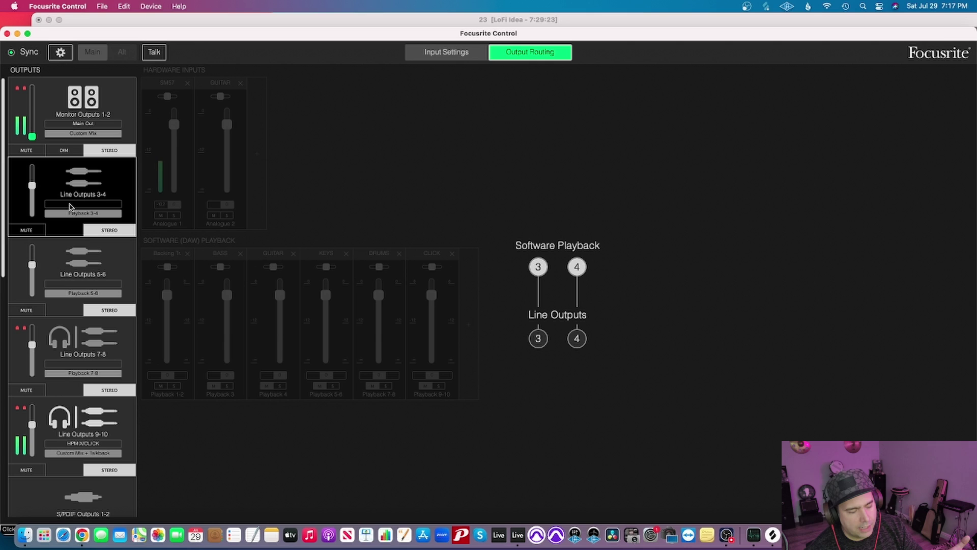
{"action": "left_click", "coordinate": [97, 273]}
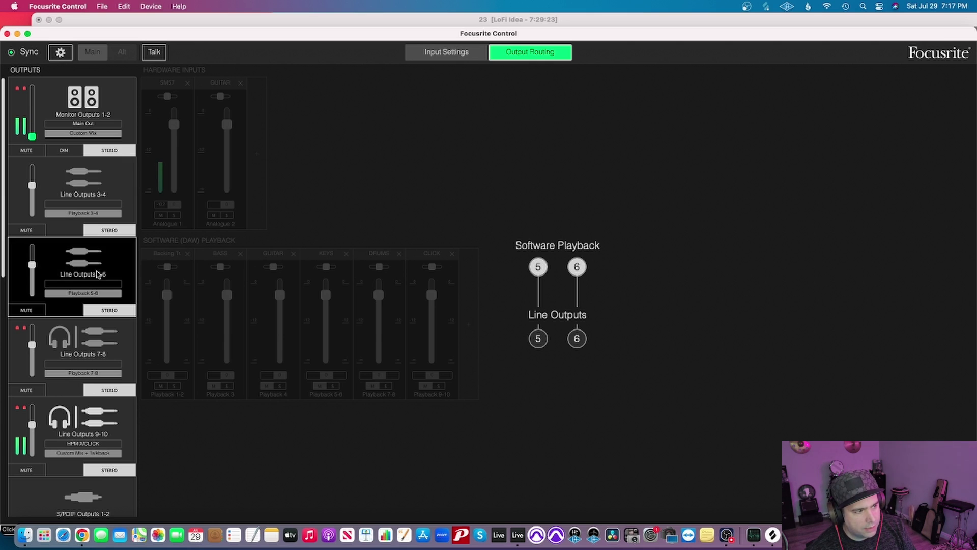
{"action": "scroll", "coordinate": [114, 272], "scroll_direction": "down", "scroll_amount": 1}
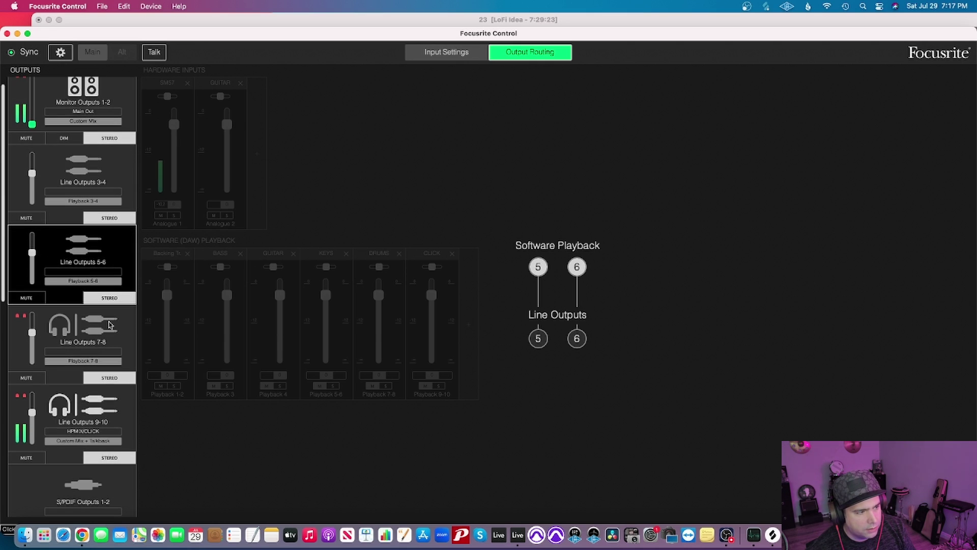
{"action": "left_click", "coordinate": [108, 330]}
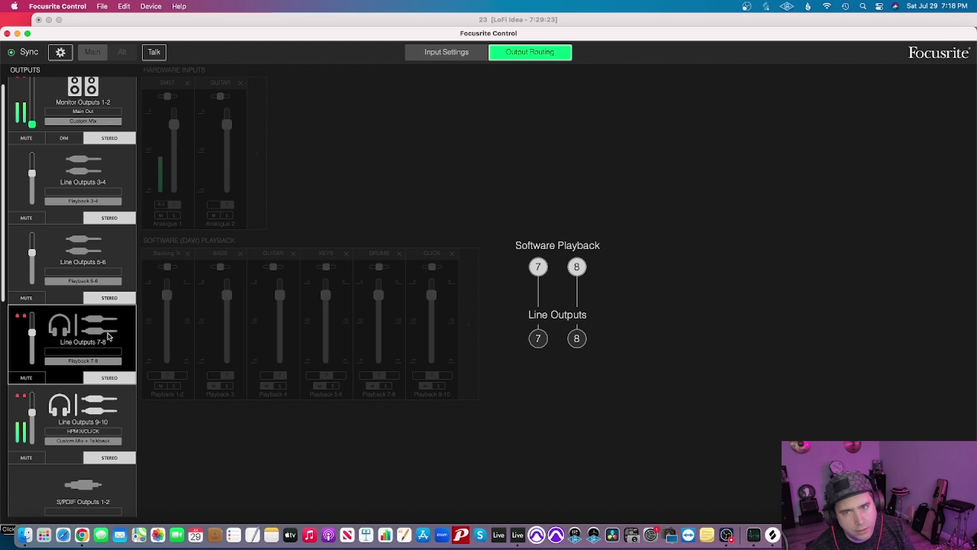
{"action": "left_click", "coordinate": [82, 403]}
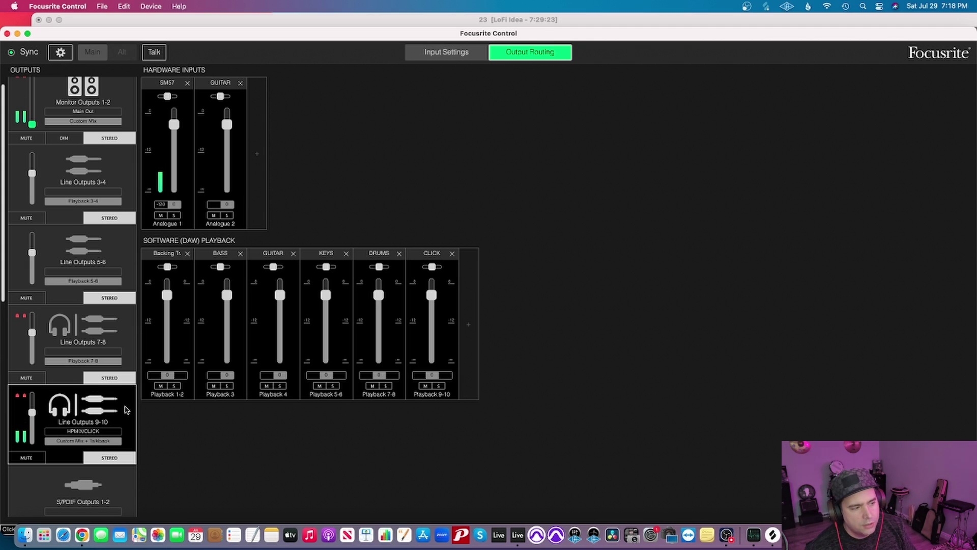
{"action": "left_click", "coordinate": [98, 331]}
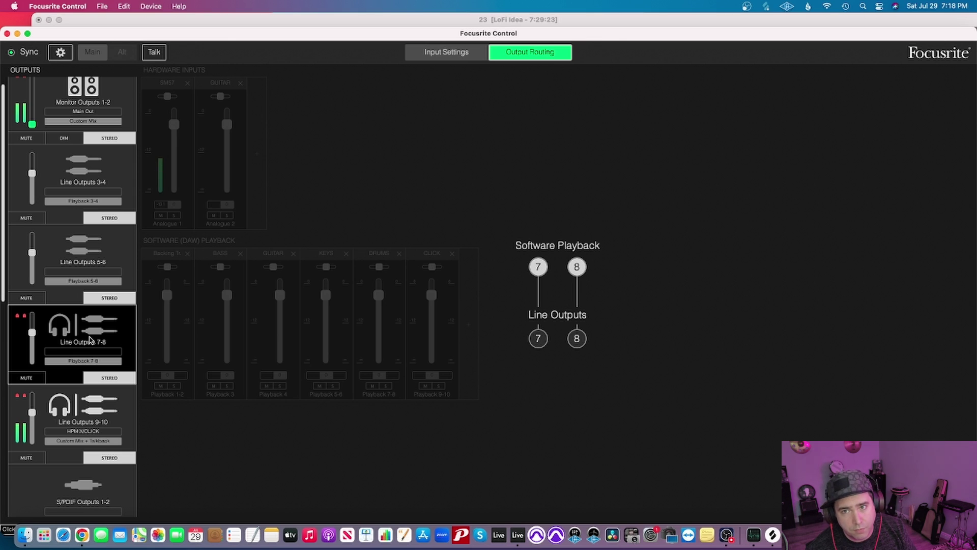
{"action": "left_click", "coordinate": [87, 411]}
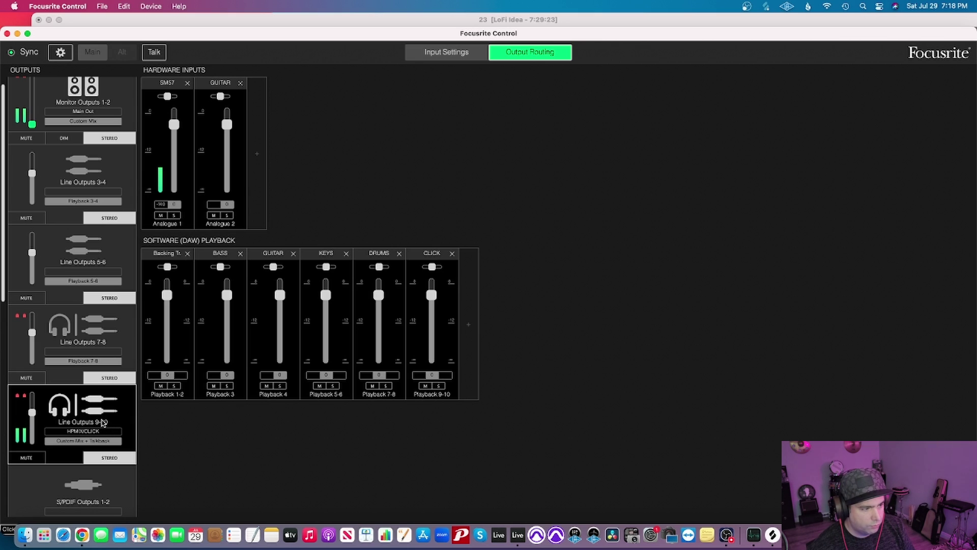
{"action": "left_click", "coordinate": [203, 24]}
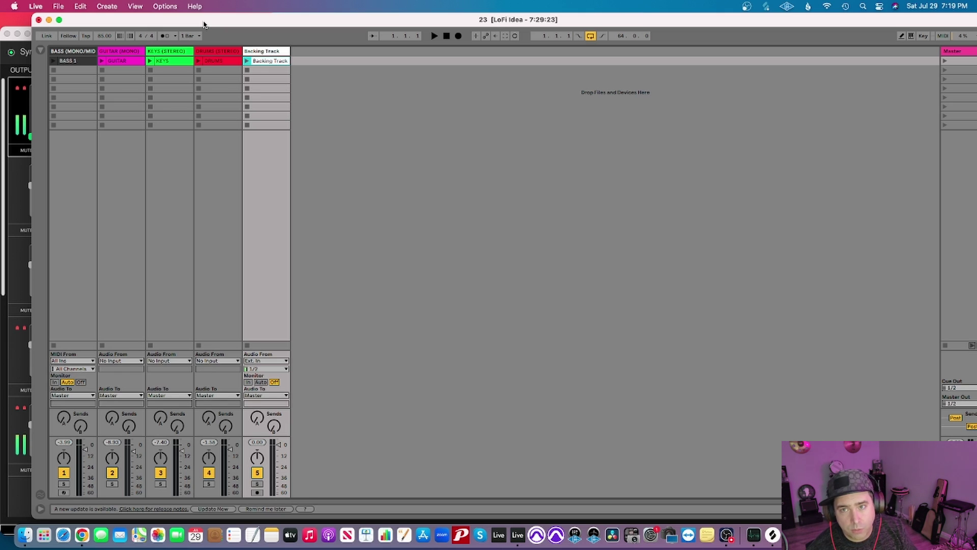
Set the BASS track's Audio To to Ext. Out, output channel 3
{"action": "left_click", "coordinate": [73, 51]}
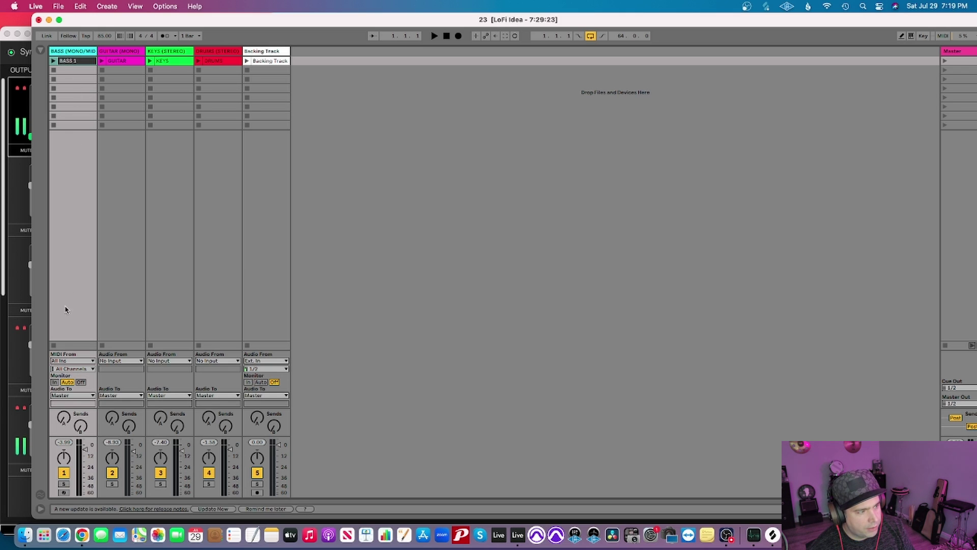
{"action": "left_click", "coordinate": [90, 396]}
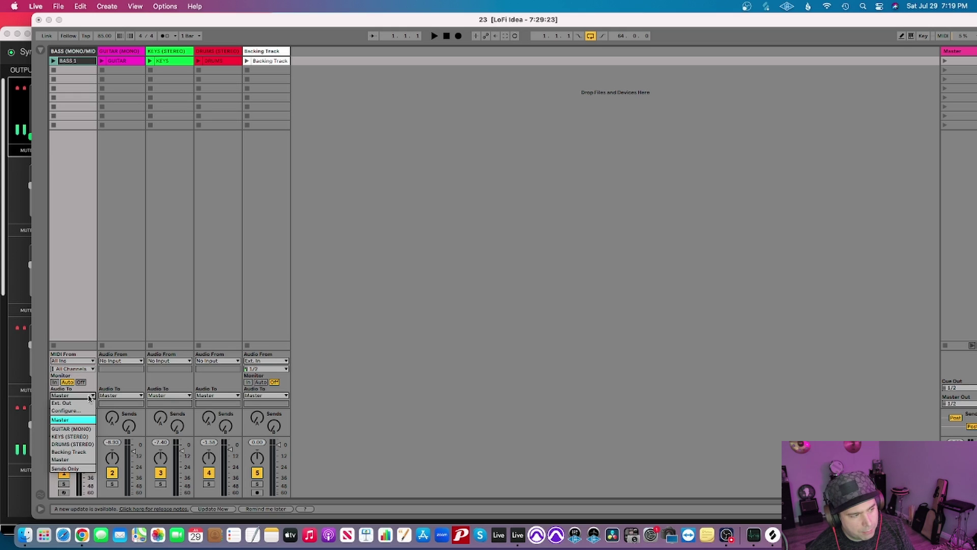
{"action": "left_click", "coordinate": [60, 403]}
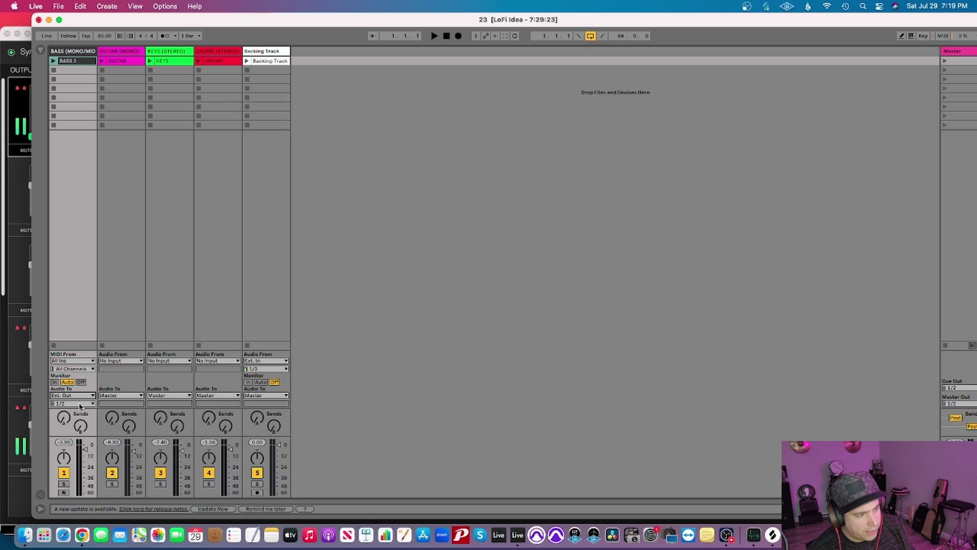
{"action": "left_click", "coordinate": [80, 403]}
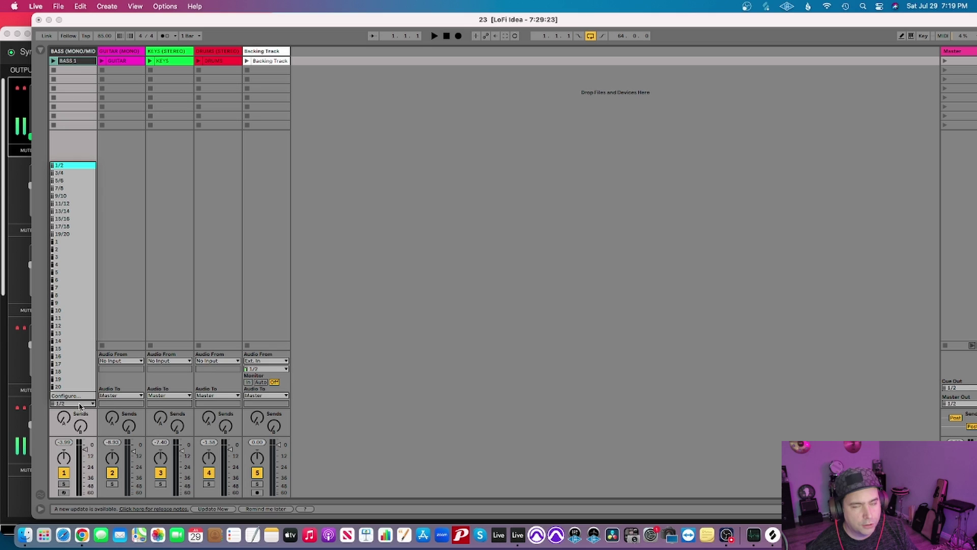
{"action": "left_click", "coordinate": [55, 260]}
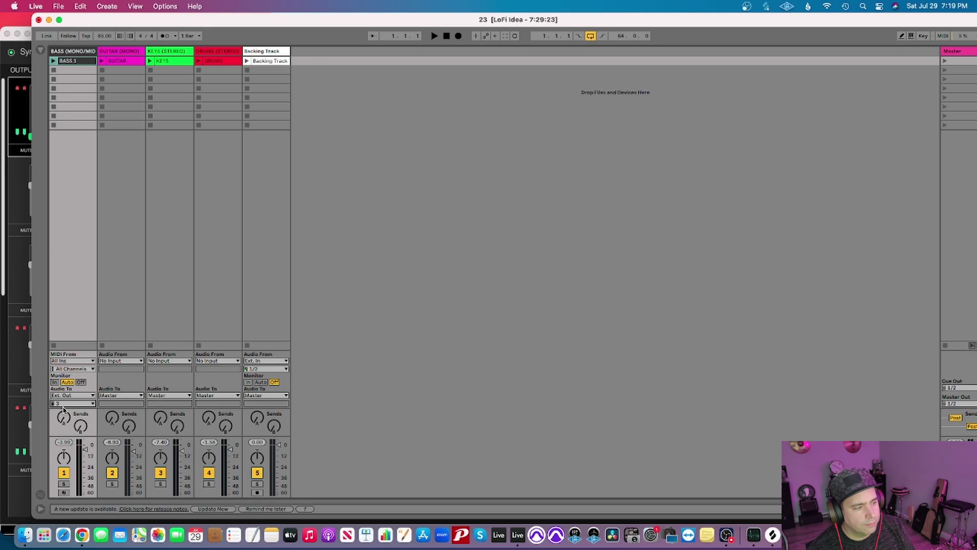
{"action": "left_click", "coordinate": [117, 52]}
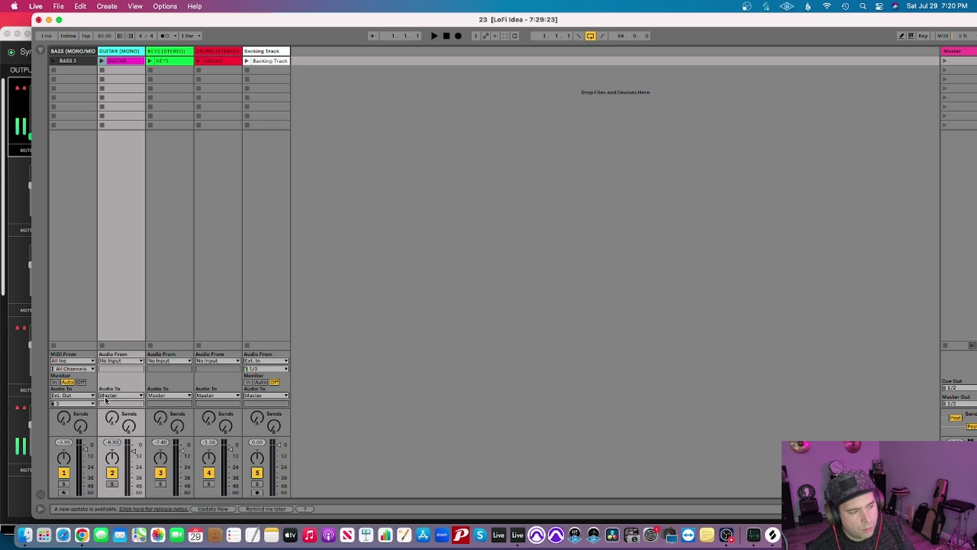
Set the GUITAR (MONO) track's Audio To to Ext. Out, output channel 4
{"action": "left_click", "coordinate": [141, 396]}
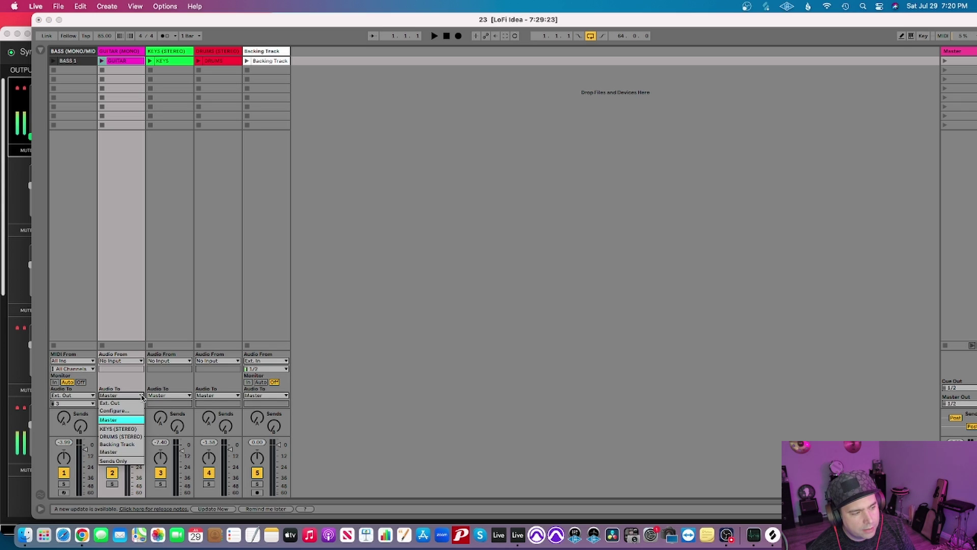
{"action": "left_click", "coordinate": [116, 403]}
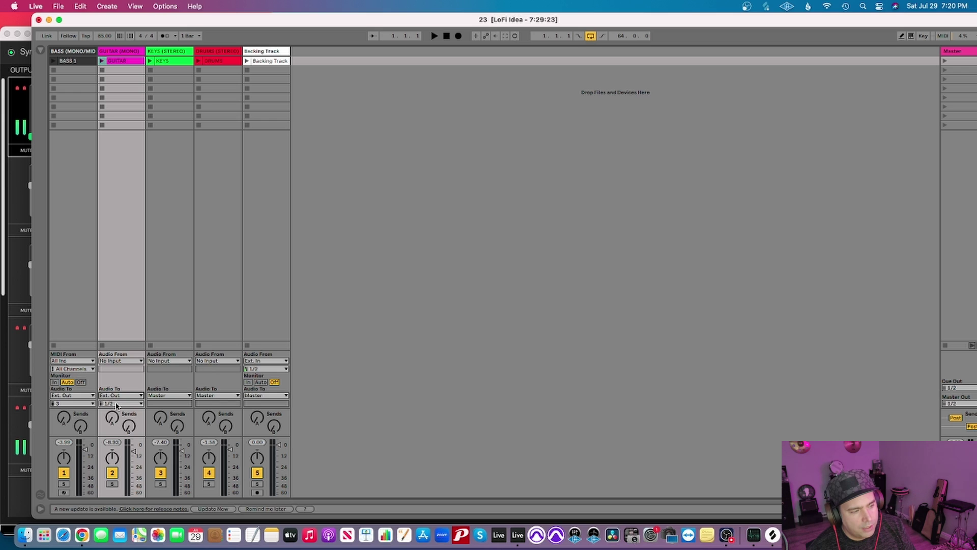
{"action": "left_click", "coordinate": [141, 404]}
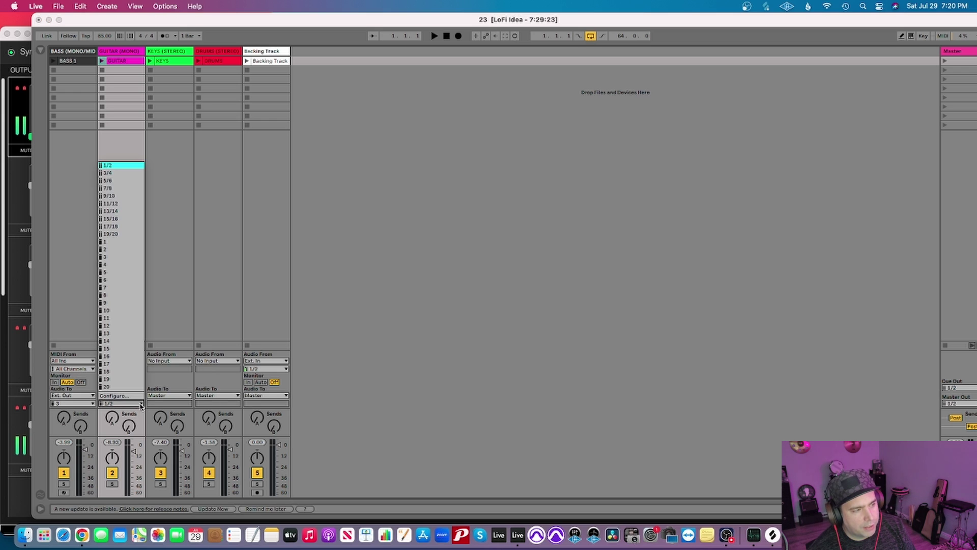
{"action": "left_click", "coordinate": [104, 265]}
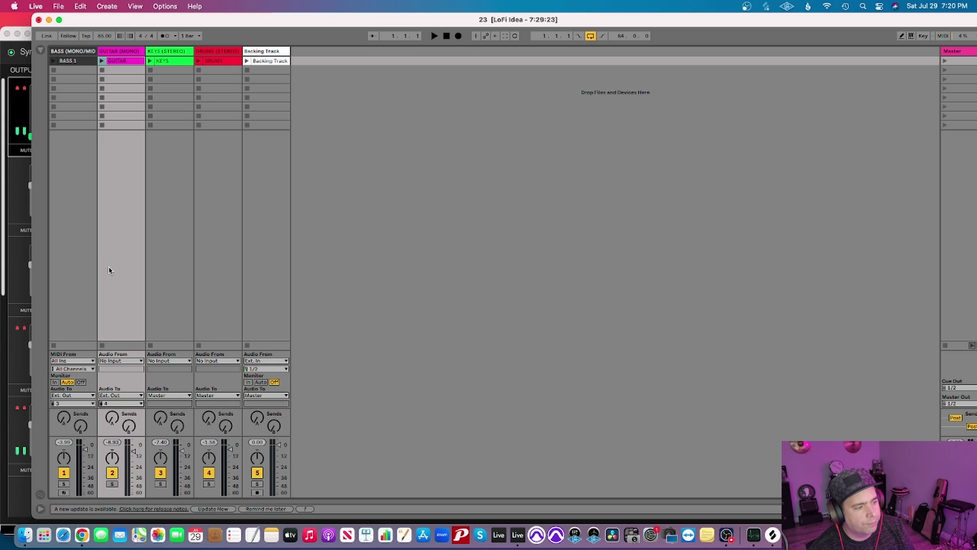
{"action": "left_click", "coordinate": [173, 51]}
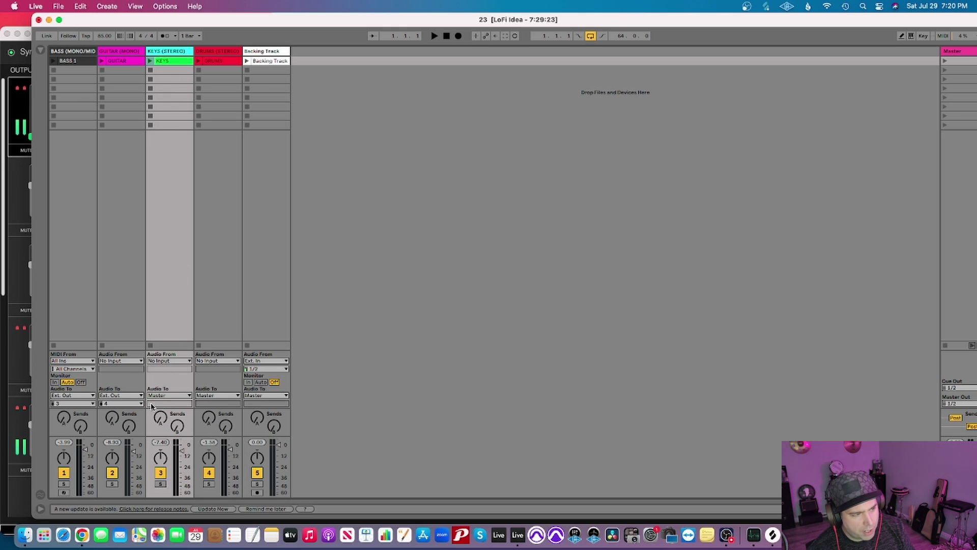
Set the KEYS (STEREO) track's Audio To to Ext. Out, channel pair 5/6
{"action": "left_click", "coordinate": [188, 397]}
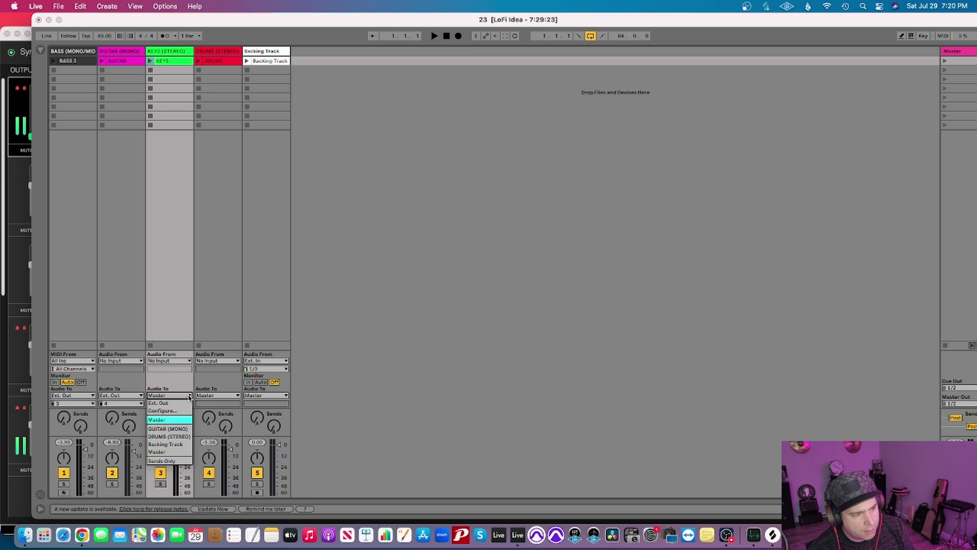
{"action": "left_click", "coordinate": [164, 403]}
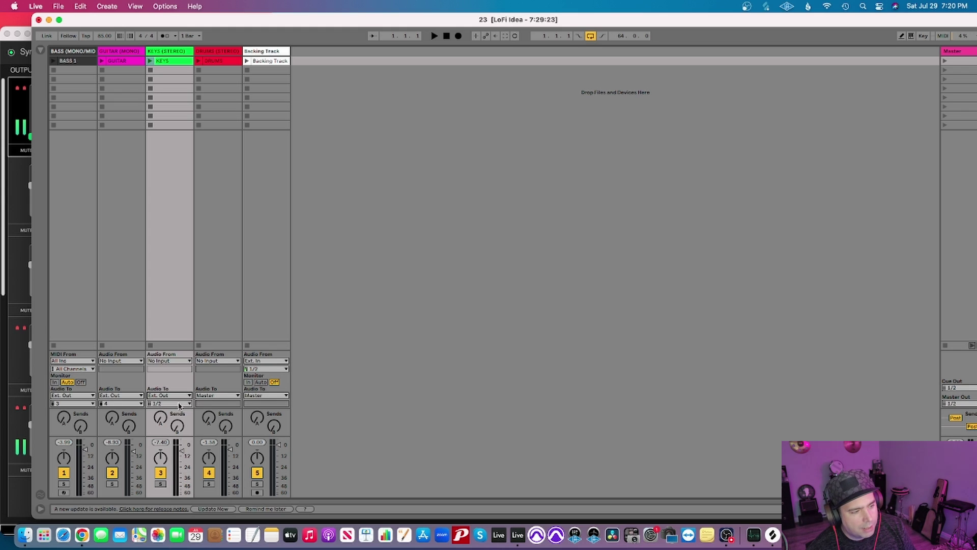
{"action": "left_click", "coordinate": [189, 404]}
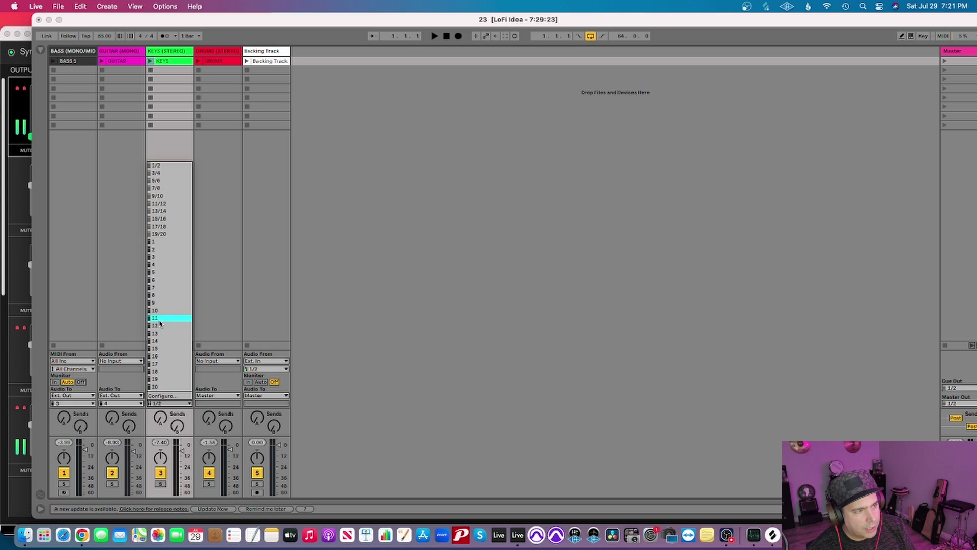
{"action": "left_click", "coordinate": [156, 181]}
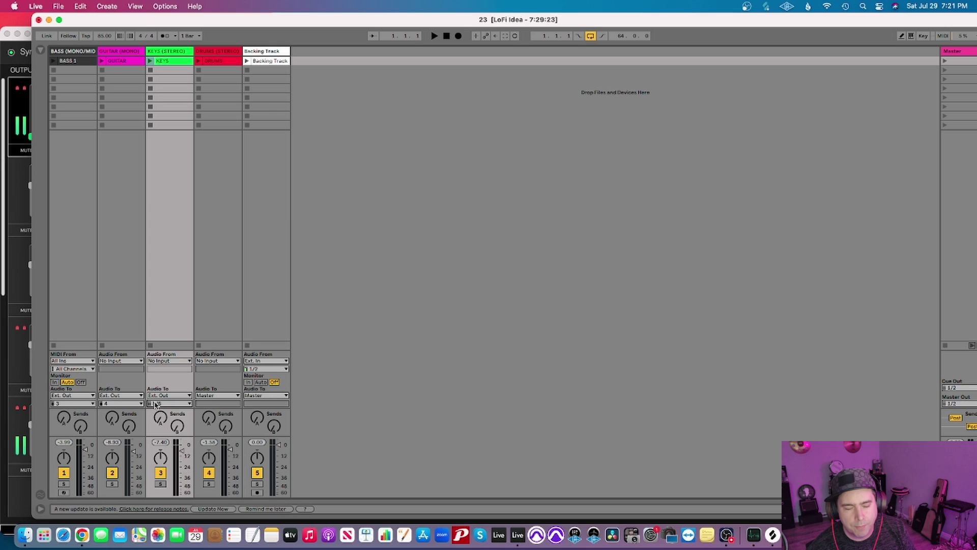
Set the DRUMS (STEREO) track's Audio To to Ext. Out, channel pair 7/8
{"action": "left_click", "coordinate": [217, 51]}
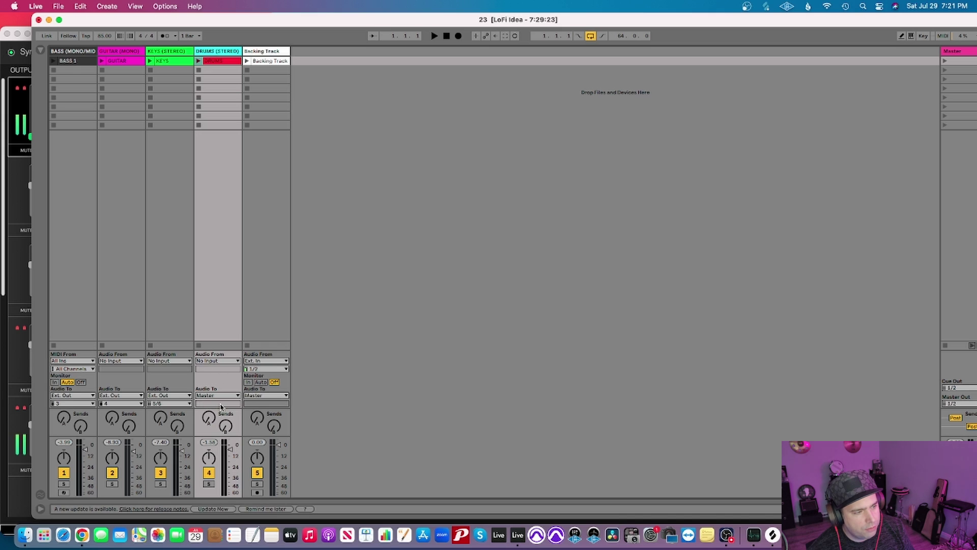
{"action": "left_click", "coordinate": [235, 395]}
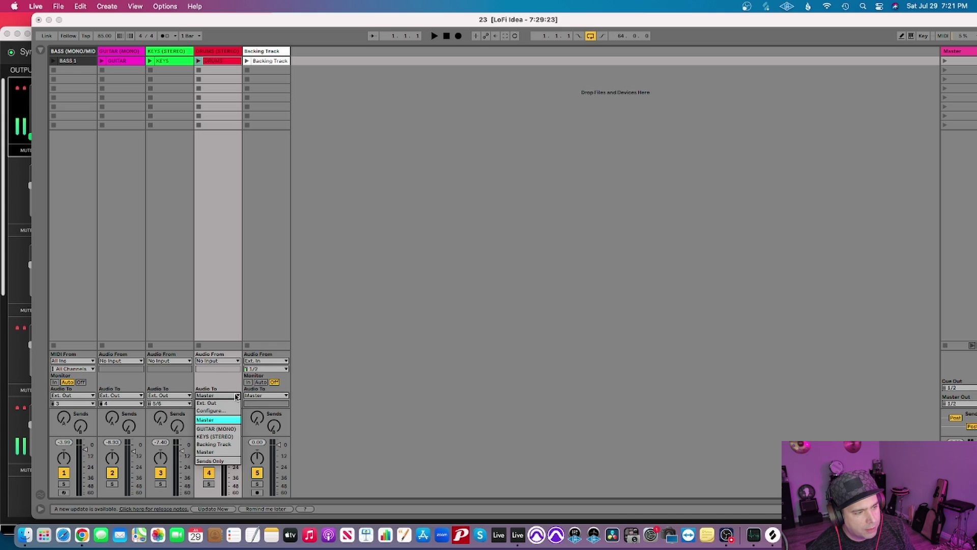
{"action": "left_click", "coordinate": [212, 403]}
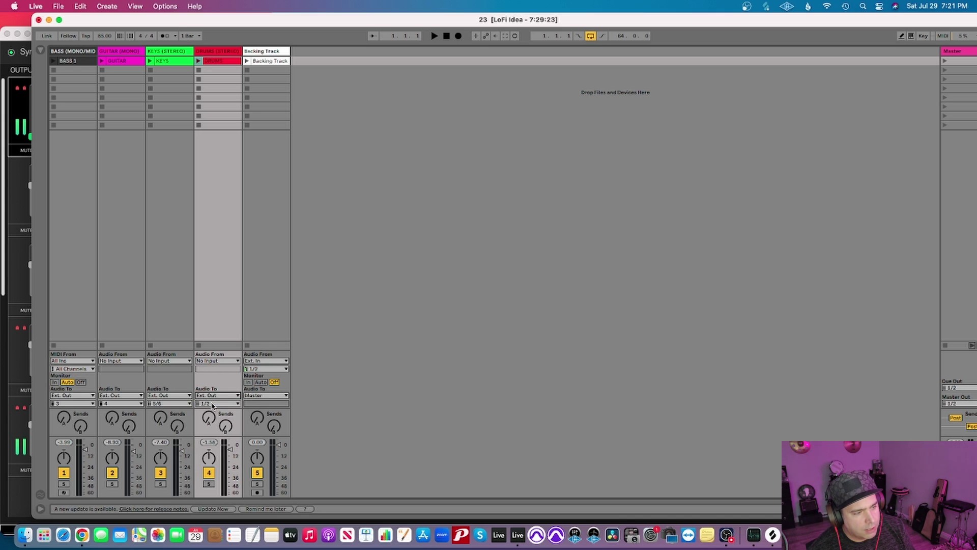
{"action": "left_click", "coordinate": [213, 403]}
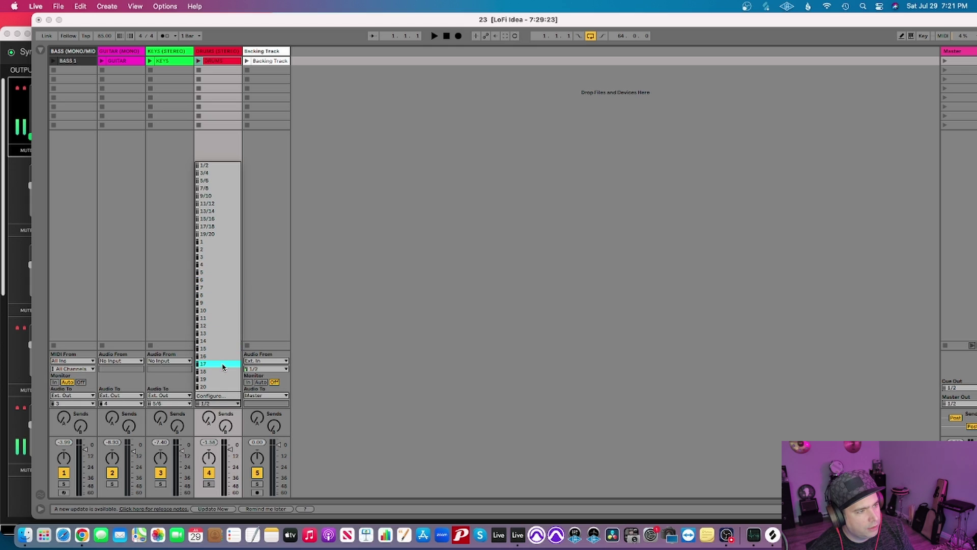
{"action": "left_click", "coordinate": [204, 188]}
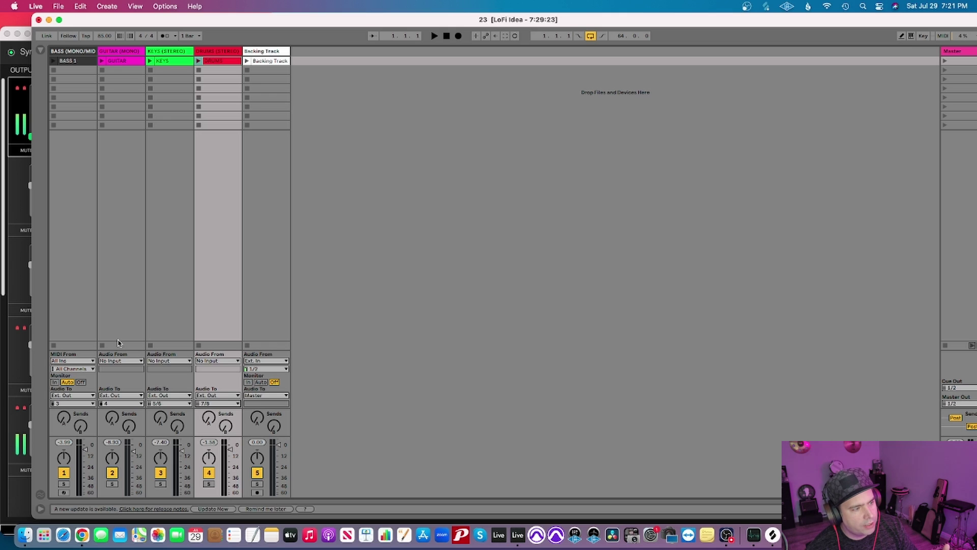
{"action": "left_click", "coordinate": [142, 361]}
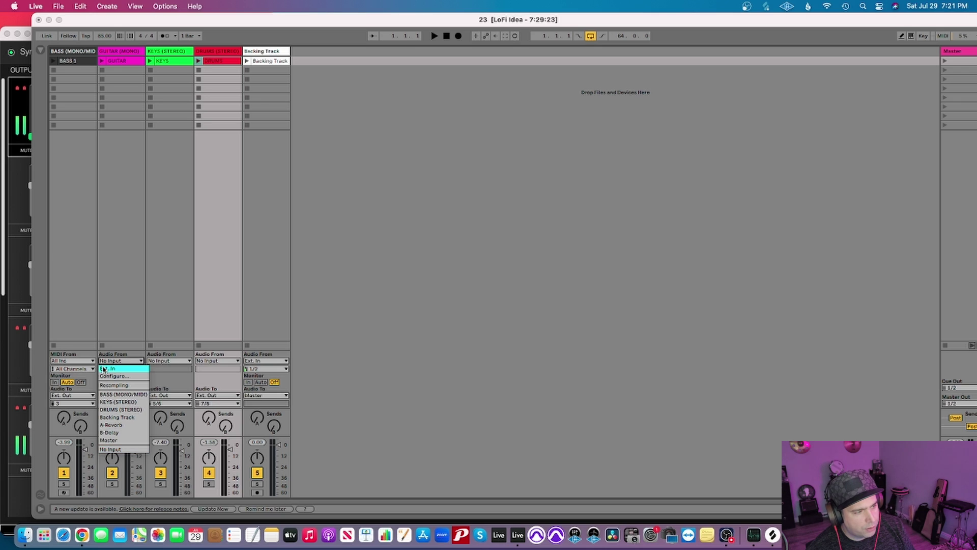
{"action": "left_click", "coordinate": [121, 368]}
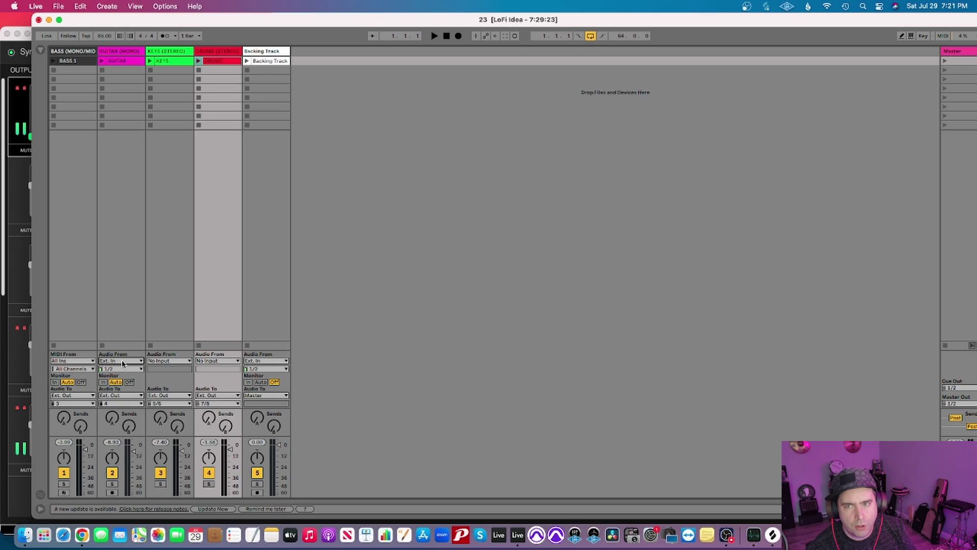
{"action": "left_click", "coordinate": [125, 361]}
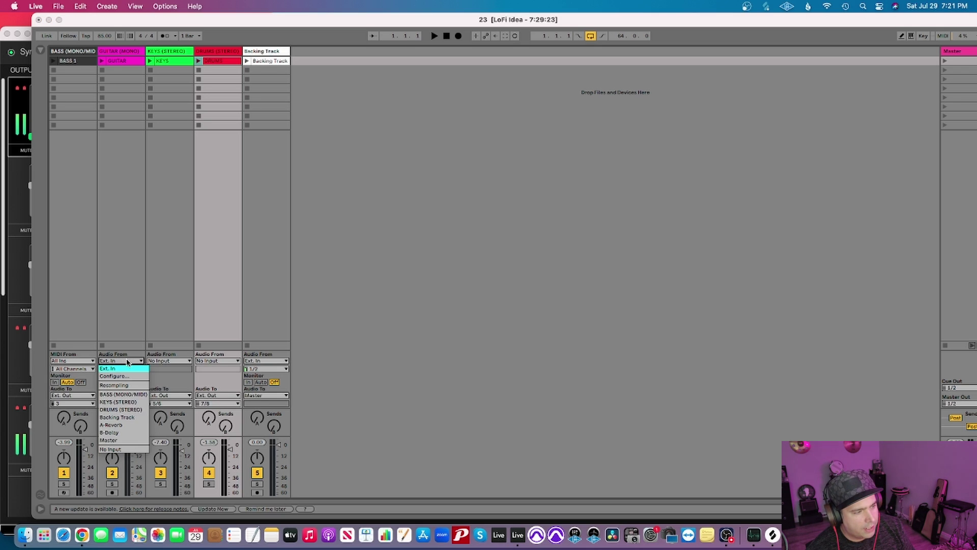
{"action": "left_click", "coordinate": [112, 449]}
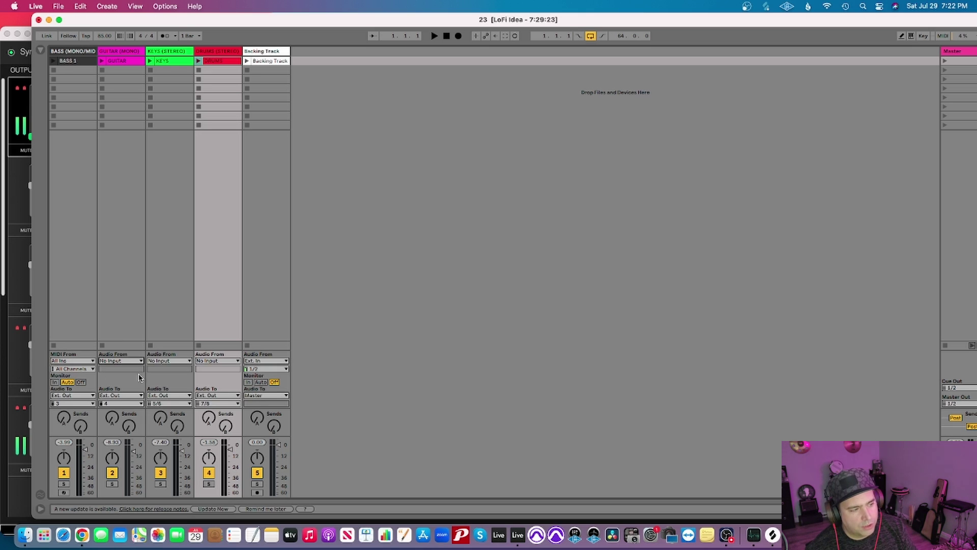
{"action": "double_click", "coordinate": [116, 61]}
{"action": "left_click", "coordinate": [170, 61]}
{"action": "left_click", "coordinate": [216, 61]}
{"action": "left_click", "coordinate": [173, 62]}
{"action": "left_click", "coordinate": [117, 62]}
{"action": "left_click", "coordinate": [71, 62]}
{"action": "left_click", "coordinate": [117, 61]}
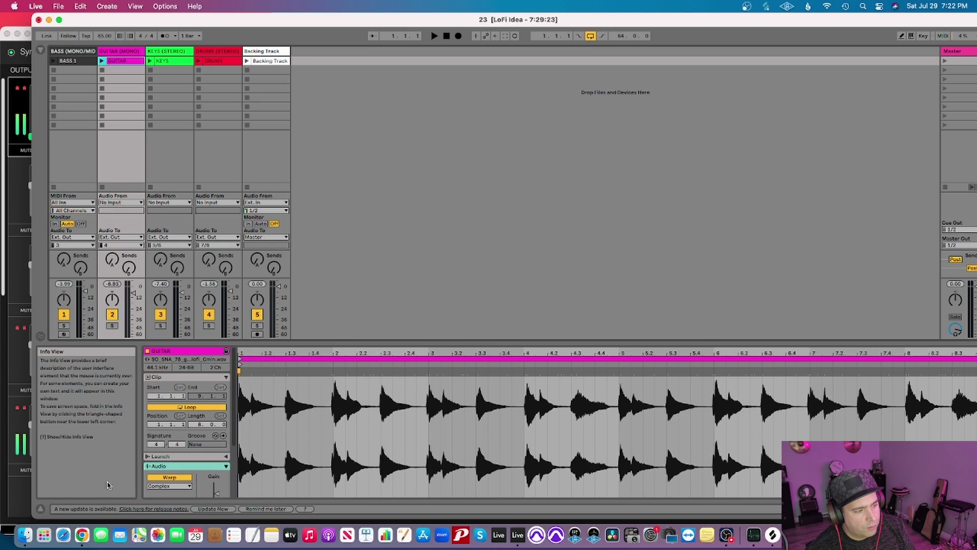
{"action": "left_click", "coordinate": [39, 509]}
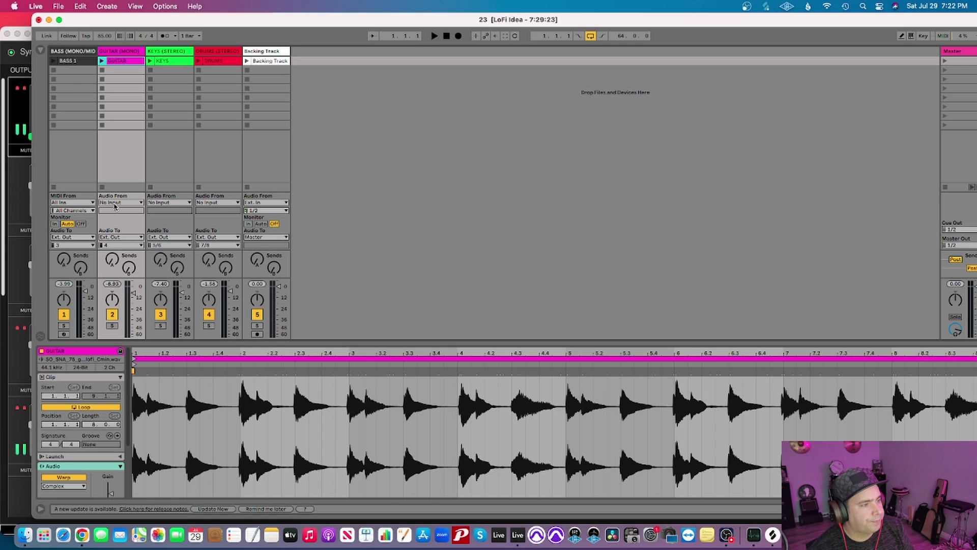
{"action": "left_click", "coordinate": [263, 53]}
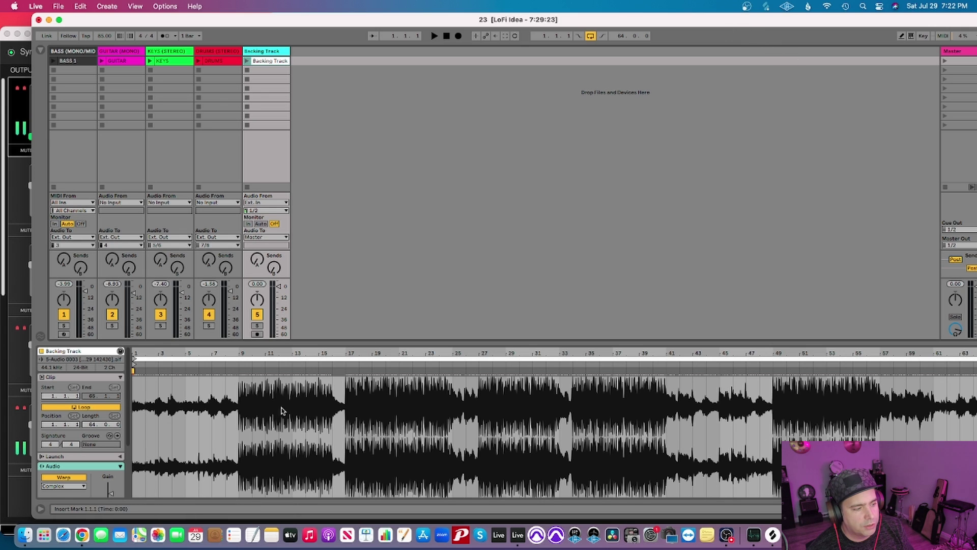
{"action": "double_click", "coordinate": [728, 23]}
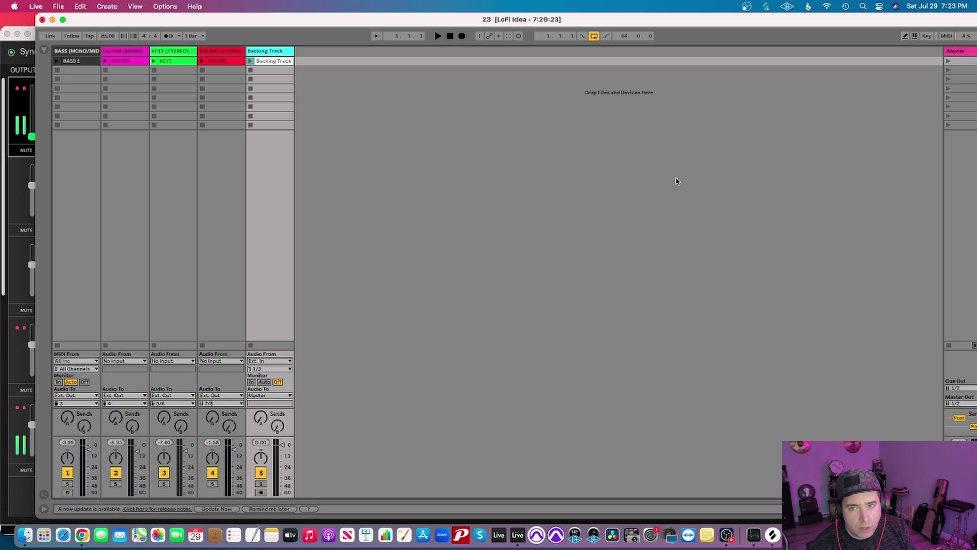
Set the Master track's Cue Out to 9/10 and slide Live right to expose Focusrite Control
{"action": "left_click_drag", "start_coordinate": [802, 20], "coordinate": [770, 19]}
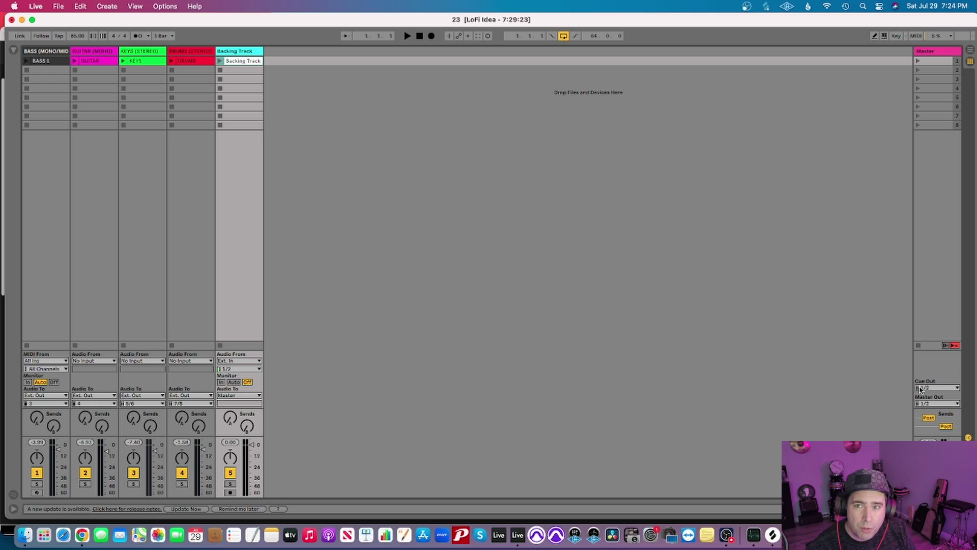
{"action": "left_click", "coordinate": [956, 388]}
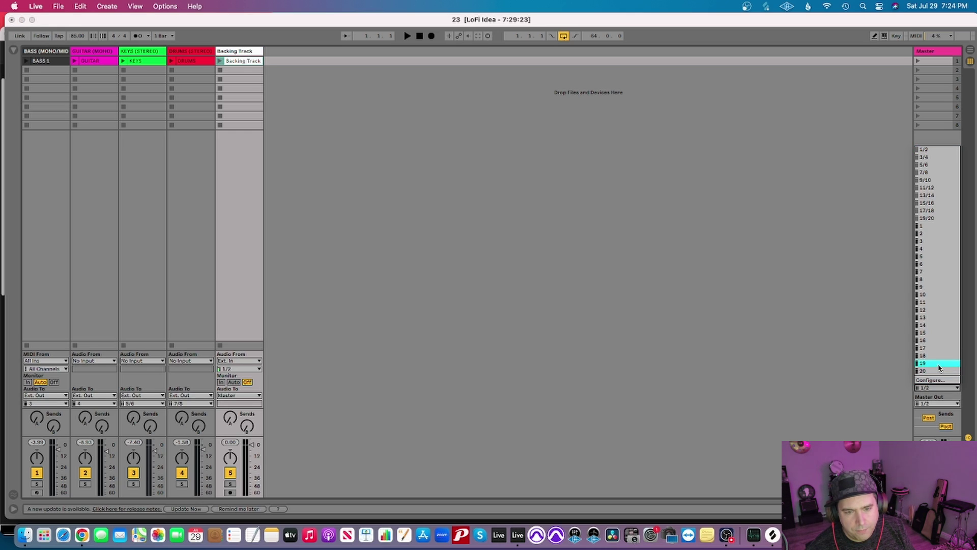
{"action": "left_click", "coordinate": [925, 180]}
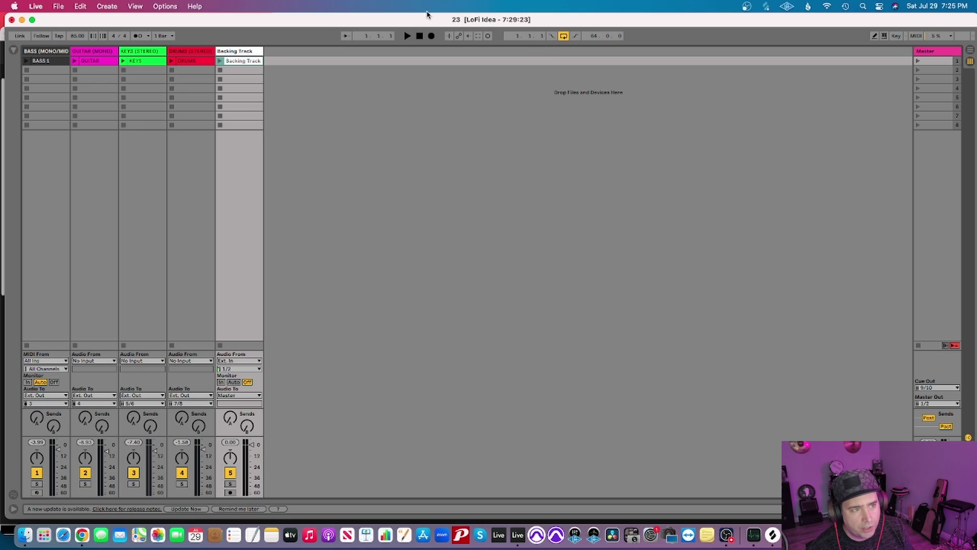
{"action": "left_click_drag", "start_coordinate": [426, 15], "coordinate": [459, 13]}
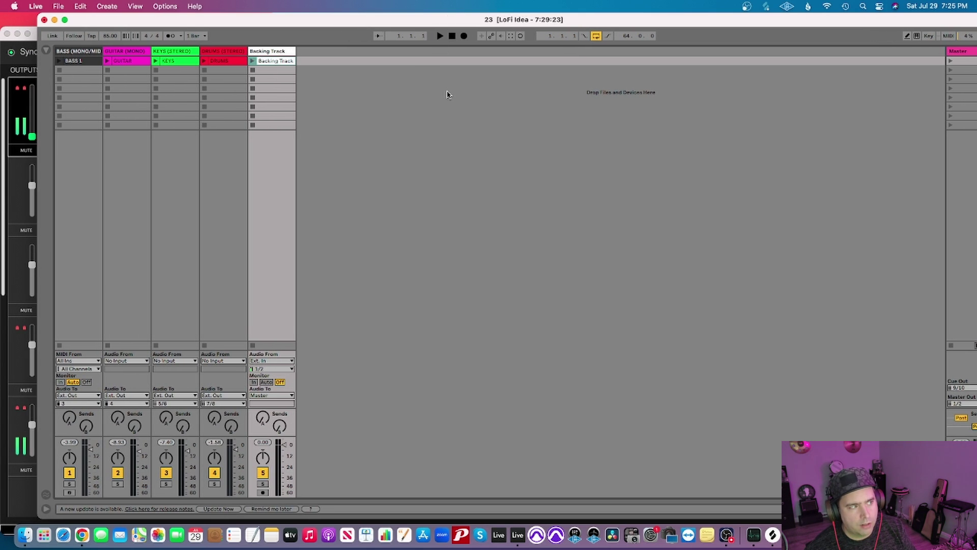
Unlink the Line Outputs 3-4 stereo pair in Focusrite Control into two mono outputs
{"action": "left_click", "coordinate": [34, 32]}
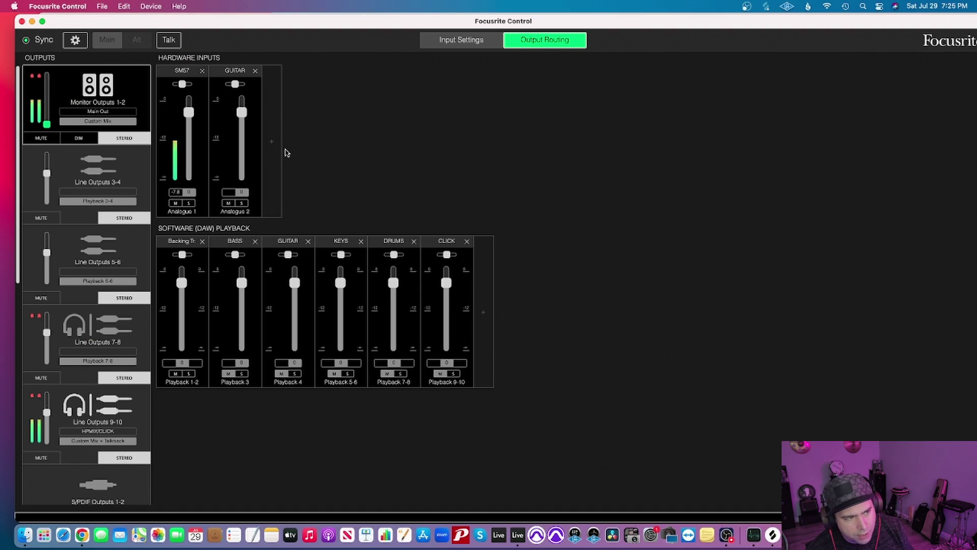
{"action": "left_click", "coordinate": [104, 175]}
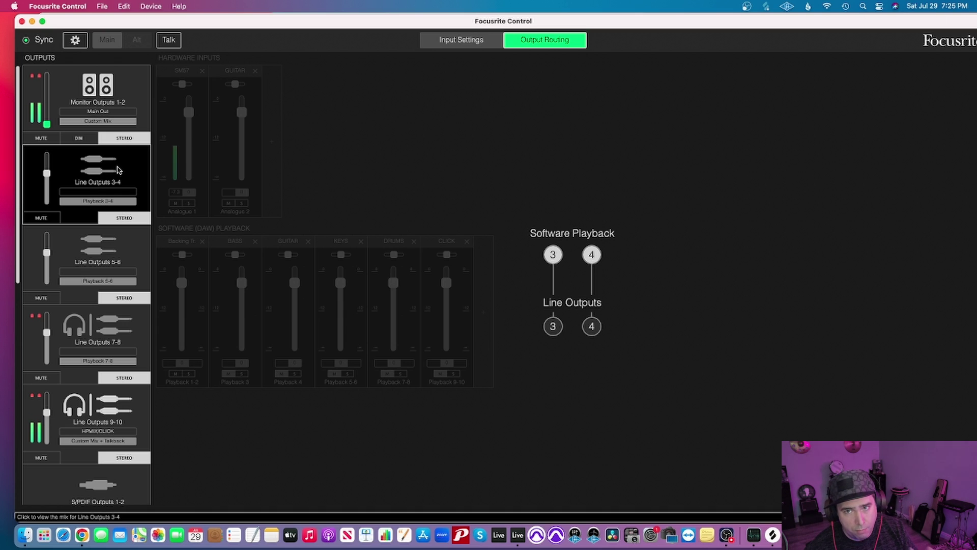
{"action": "left_click", "coordinate": [126, 218]}
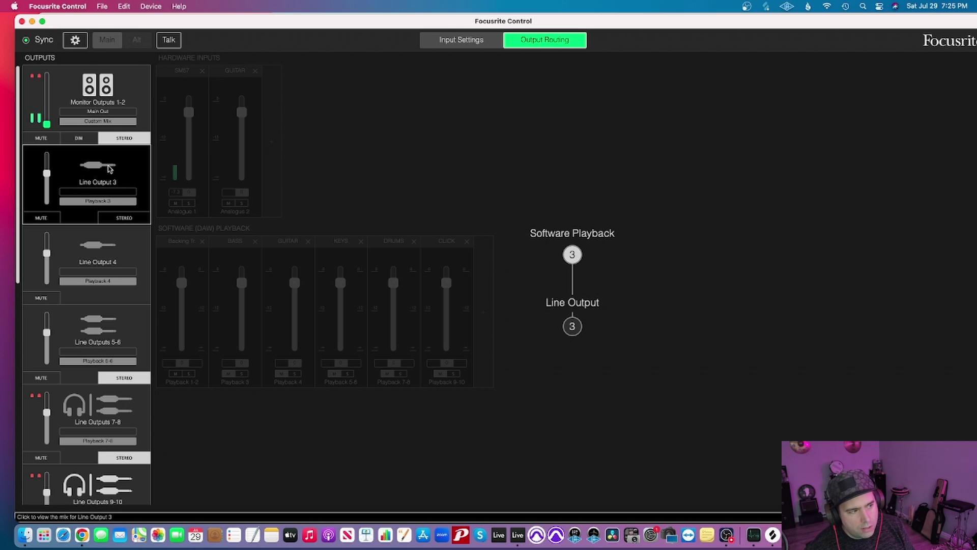
Keep Line Output 3's source on Playback 3 and give it the nickname BASS
{"action": "left_click", "coordinate": [101, 204]}
{"action": "mouse_move", "coordinate": [106, 211]}
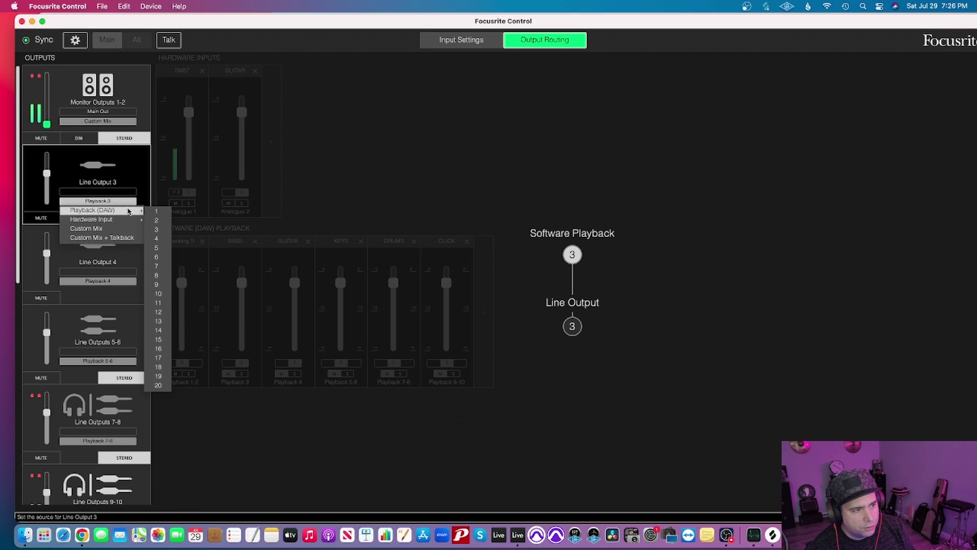
{"action": "left_click", "coordinate": [156, 232]}
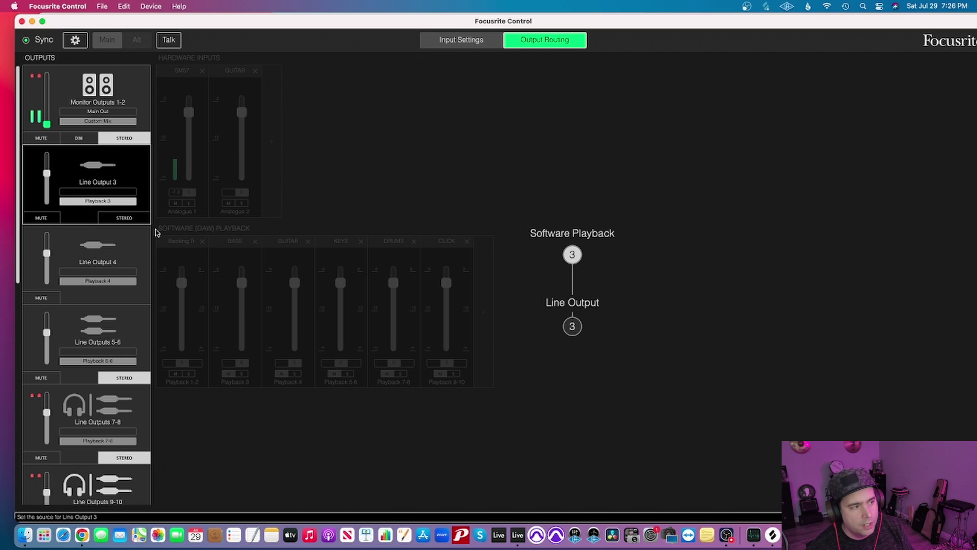
{"action": "left_click", "coordinate": [87, 191]}
{"action": "type", "text": "BASS"}
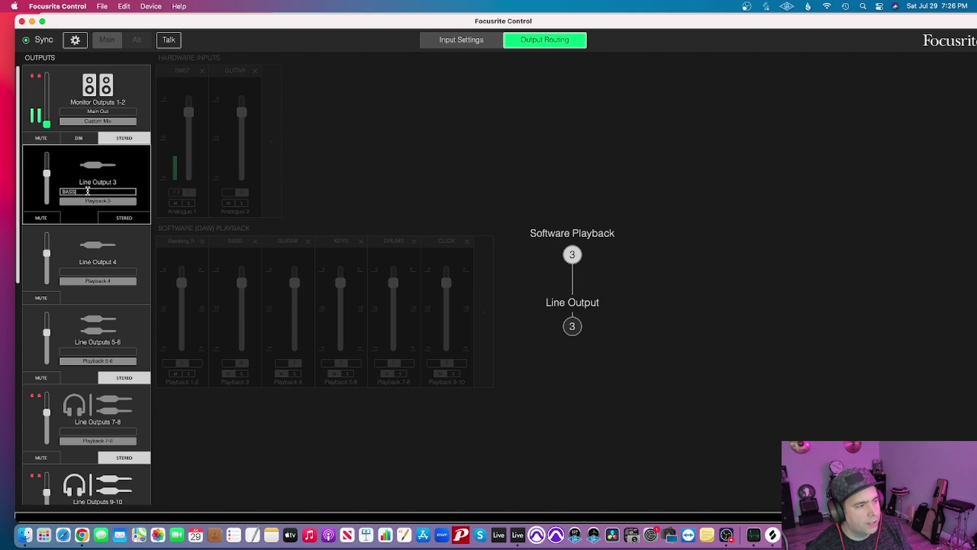
{"action": "double_click", "coordinate": [69, 193]}
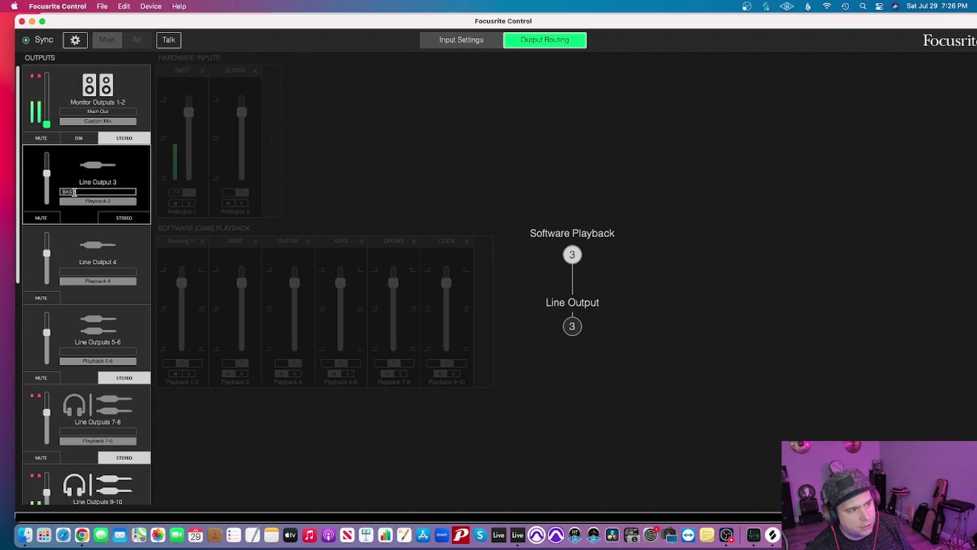
{"action": "key", "text": "Return"}
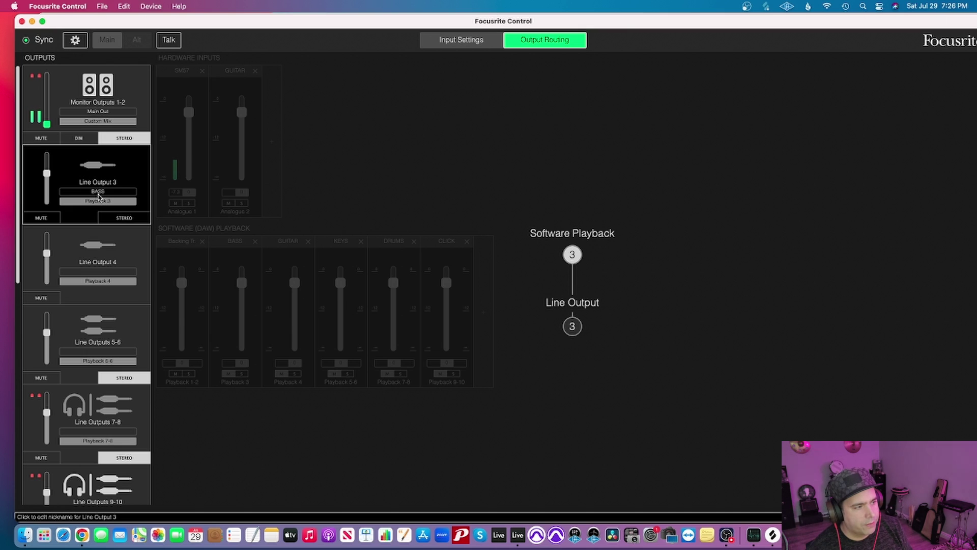
Source Line Output 4 from Playback (DAW) 4 and enter the nickname GUITAR
{"action": "left_click", "coordinate": [123, 249]}
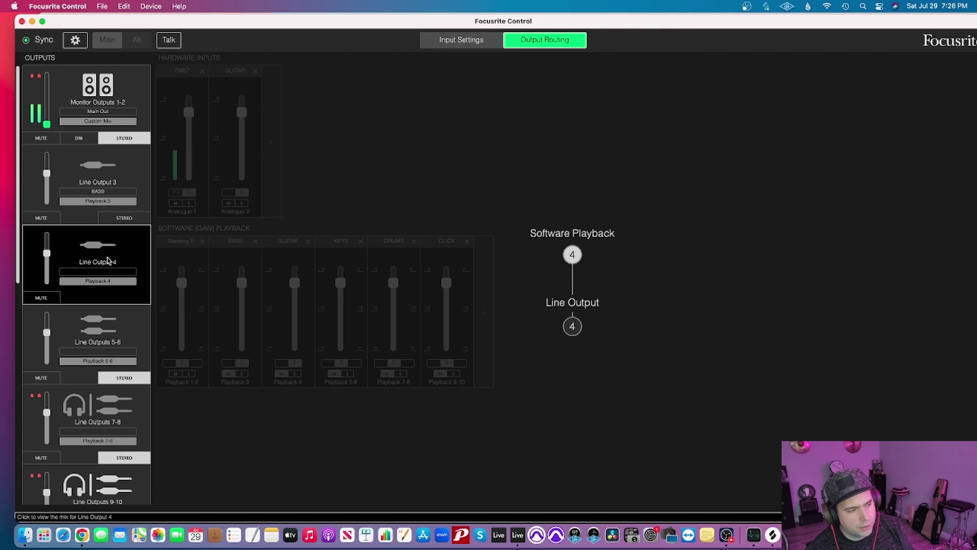
{"action": "left_click", "coordinate": [105, 283]}
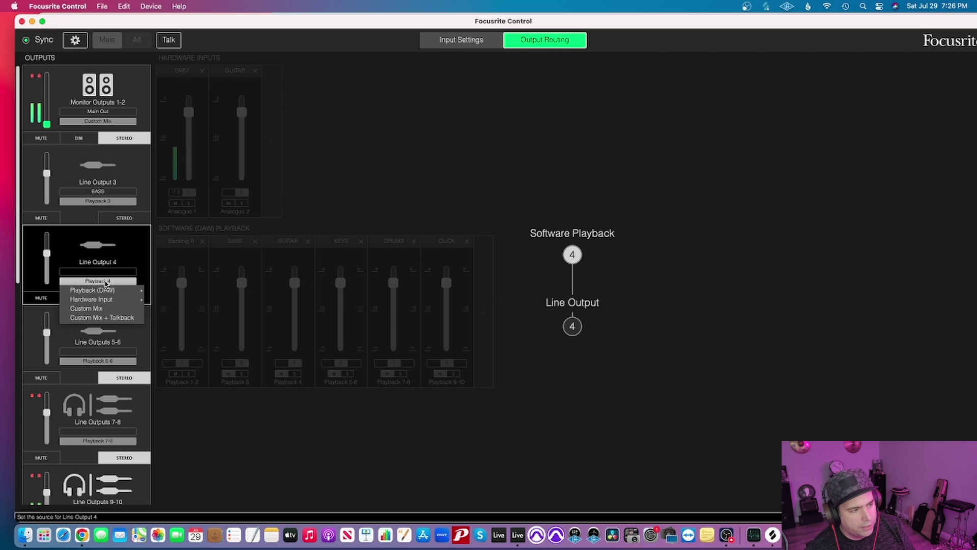
{"action": "mouse_move", "coordinate": [82, 292]}
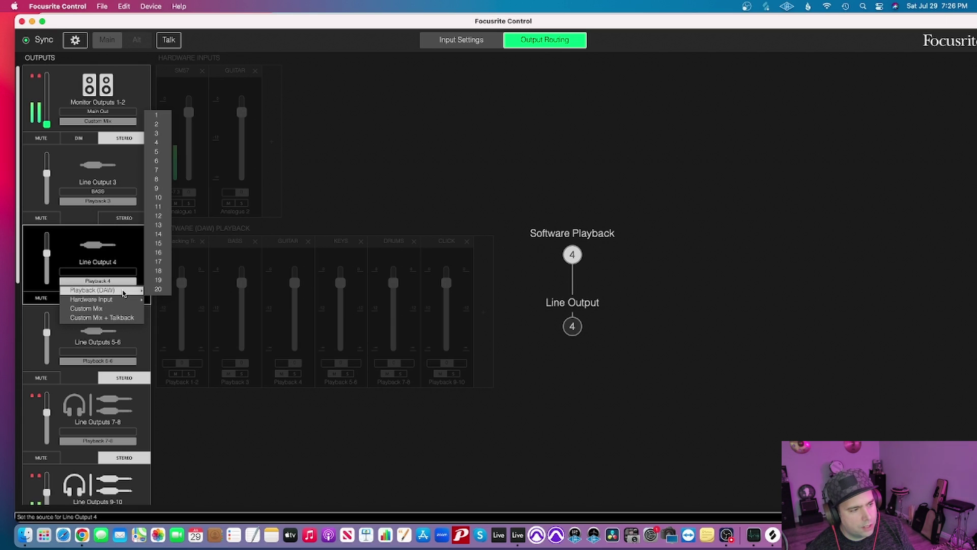
{"action": "left_click", "coordinate": [156, 144]}
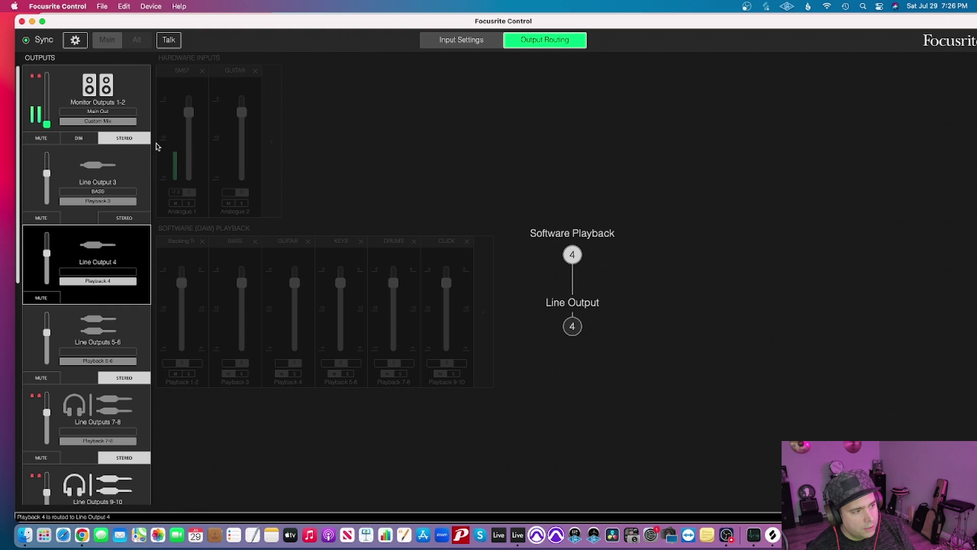
{"action": "left_click", "coordinate": [101, 272]}
{"action": "type", "text": "GUITAR"}
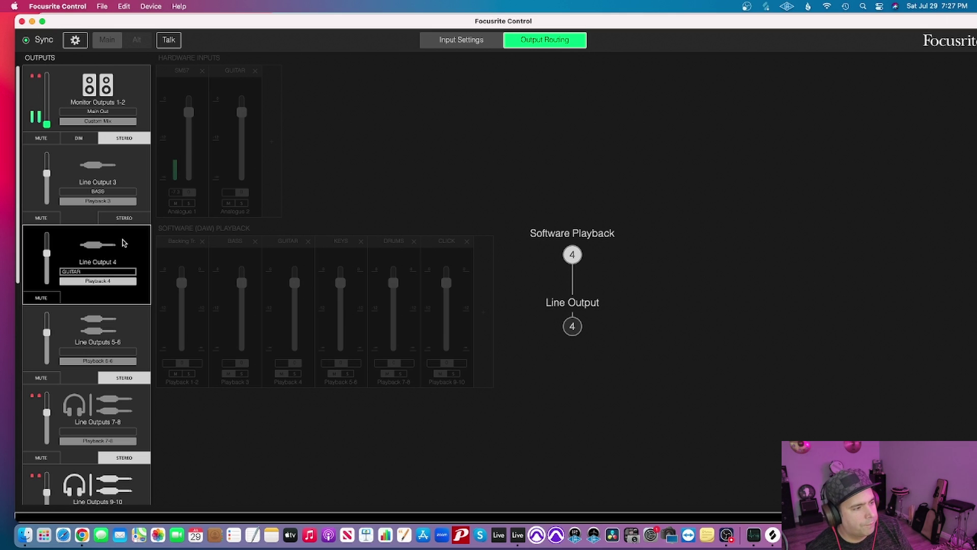
{"action": "scroll", "coordinate": [122, 243], "scroll_direction": "down", "scroll_amount": 3}
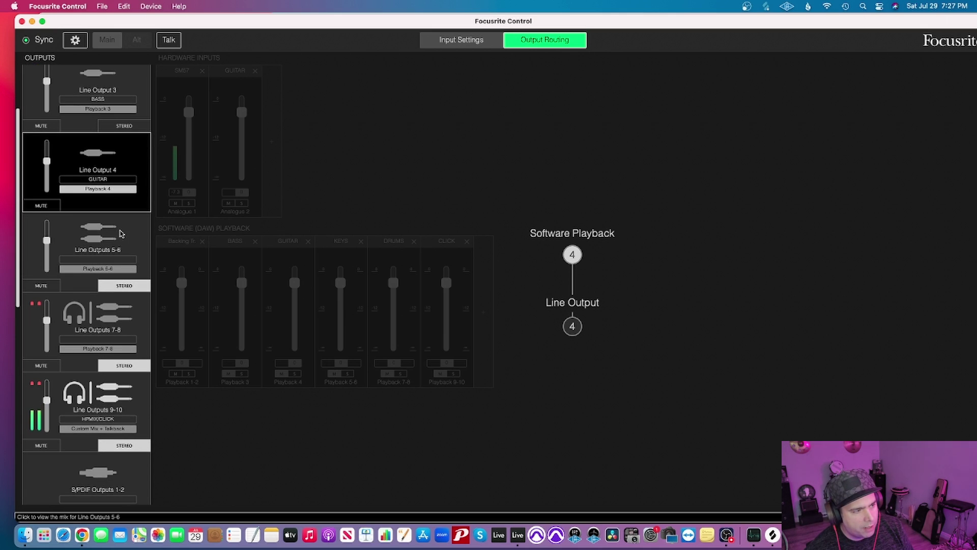
Set Line Outputs 5-6's source to Playback (DAW) 5-6
{"action": "left_click", "coordinate": [127, 237]}
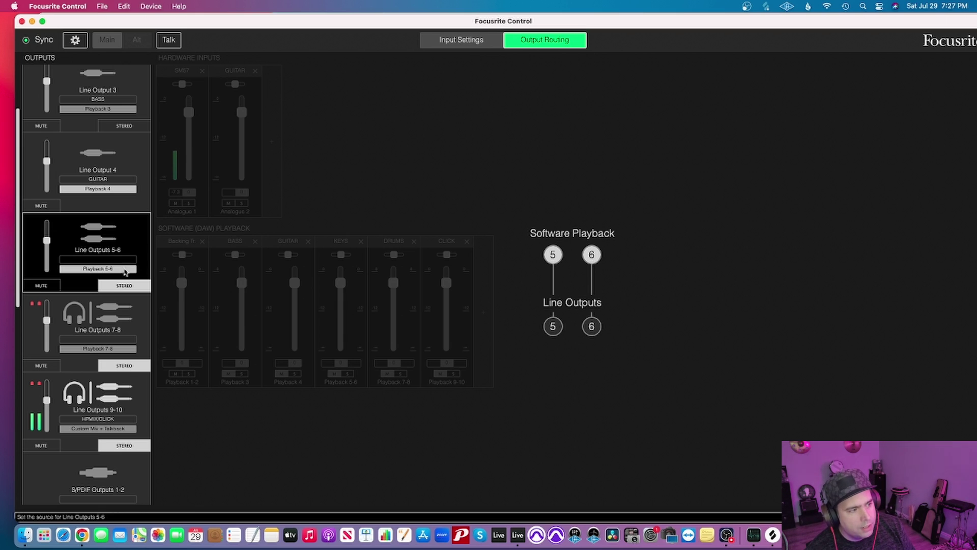
{"action": "left_click", "coordinate": [105, 268]}
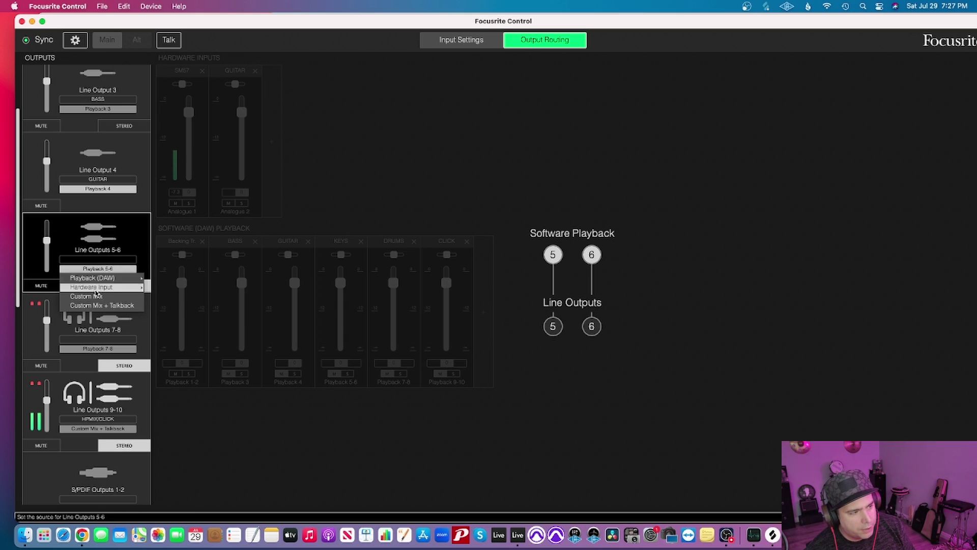
{"action": "mouse_move", "coordinate": [115, 279]}
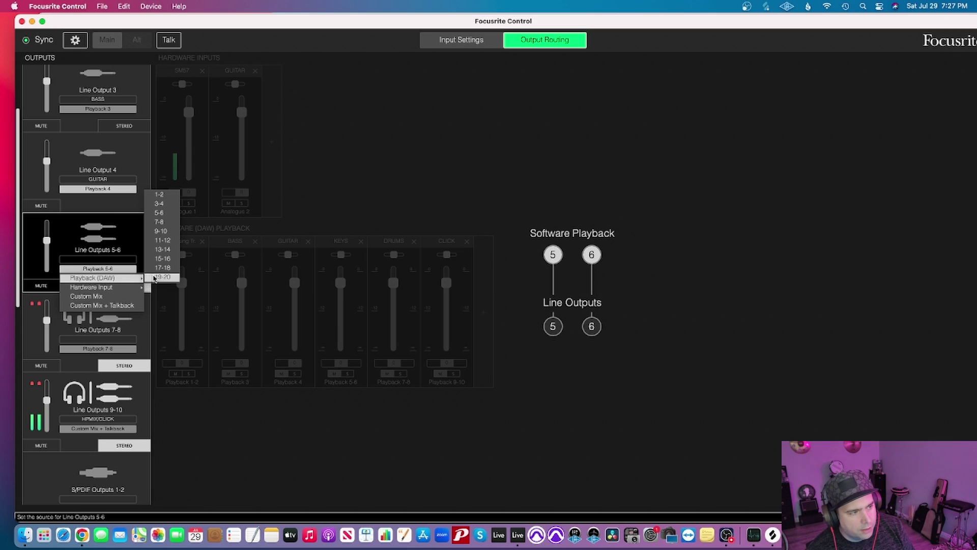
{"action": "left_click", "coordinate": [159, 213]}
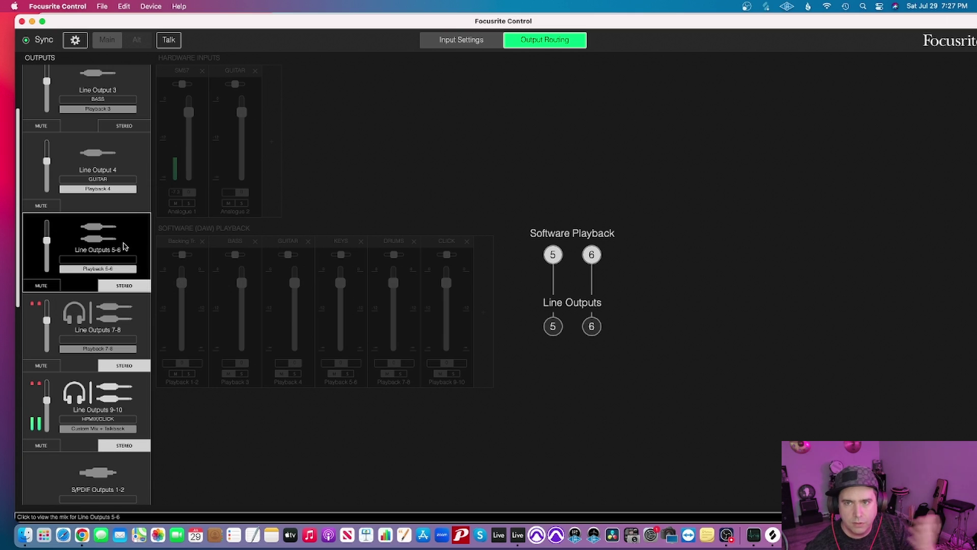
Set the source of Line Outputs 7-8 to Playback (DAW) 7-8
{"action": "left_click", "coordinate": [91, 320]}
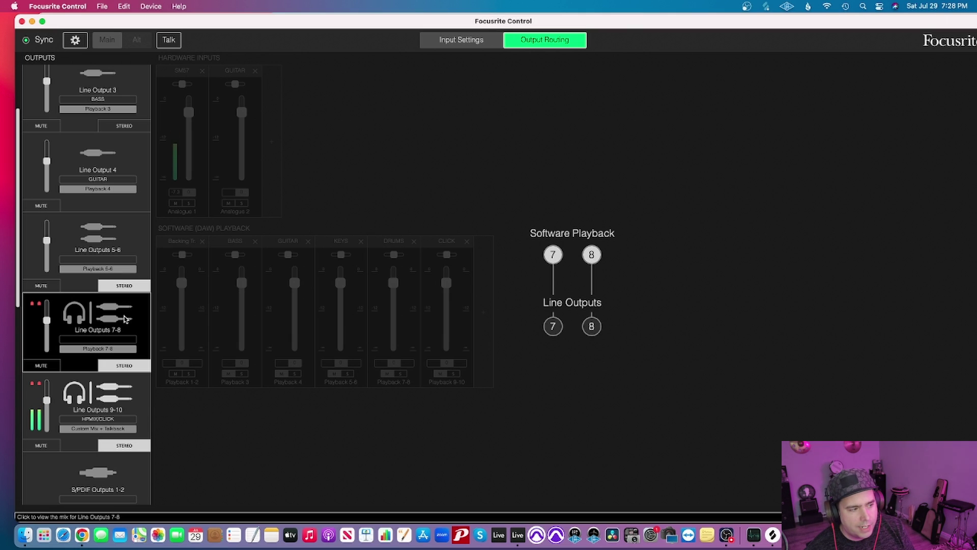
{"action": "left_click", "coordinate": [99, 348]}
{"action": "mouse_move", "coordinate": [75, 359]}
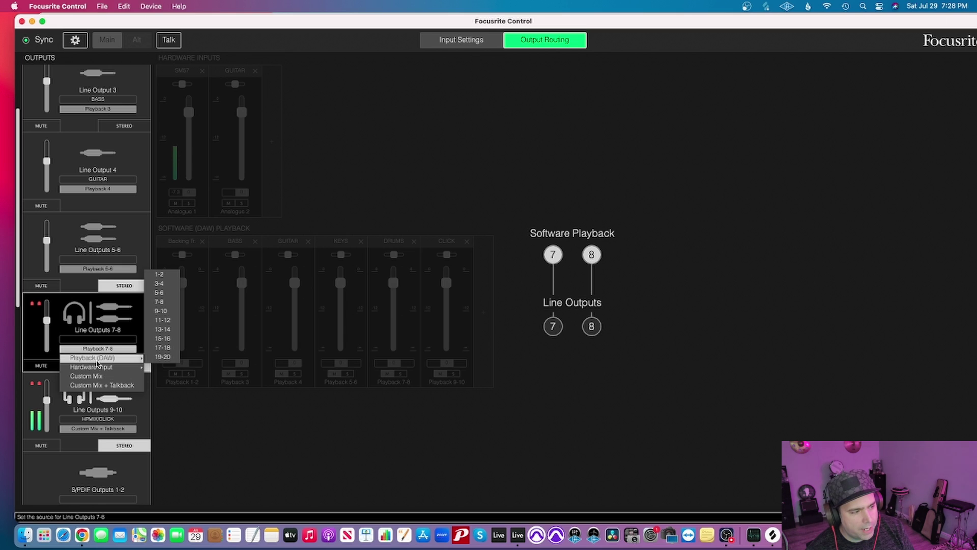
{"action": "left_click", "coordinate": [161, 302]}
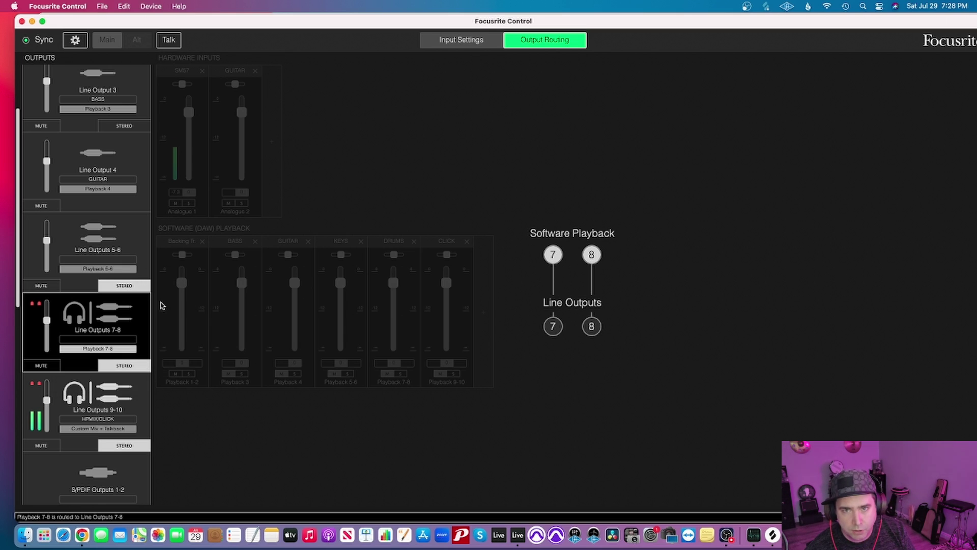
{"action": "scroll", "coordinate": [112, 325], "scroll_direction": "down", "scroll_amount": 2}
Remove the Software (DAW) Playback strips from the Line Outputs 9-10 headphone mix
{"action": "left_click", "coordinate": [115, 312]}
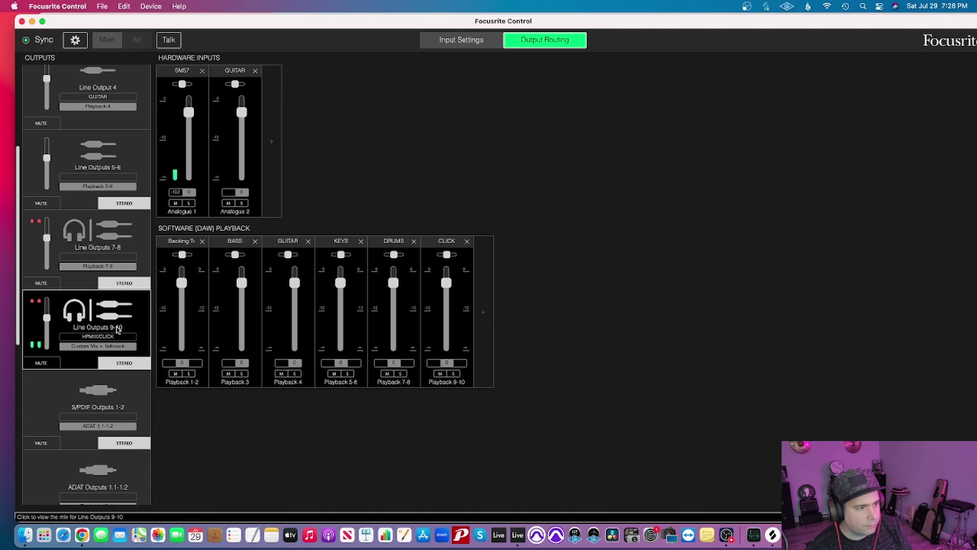
{"action": "left_click", "coordinate": [116, 329]}
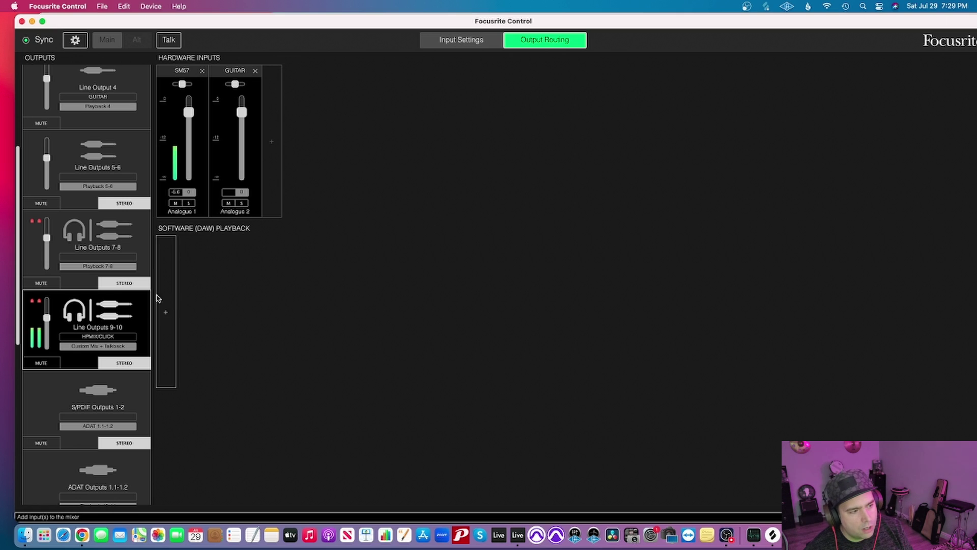
Add Playback 1-2, 3, 4, 5-6, 7-8 and 9-10 to the Line Outputs 9-10 mix
{"action": "left_click", "coordinate": [165, 320]}
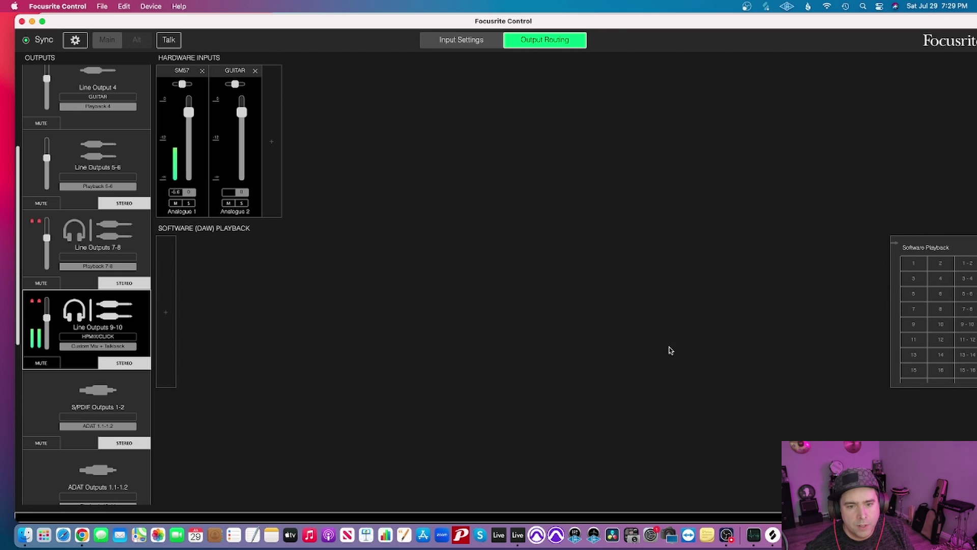
{"action": "left_click", "coordinate": [966, 265]}
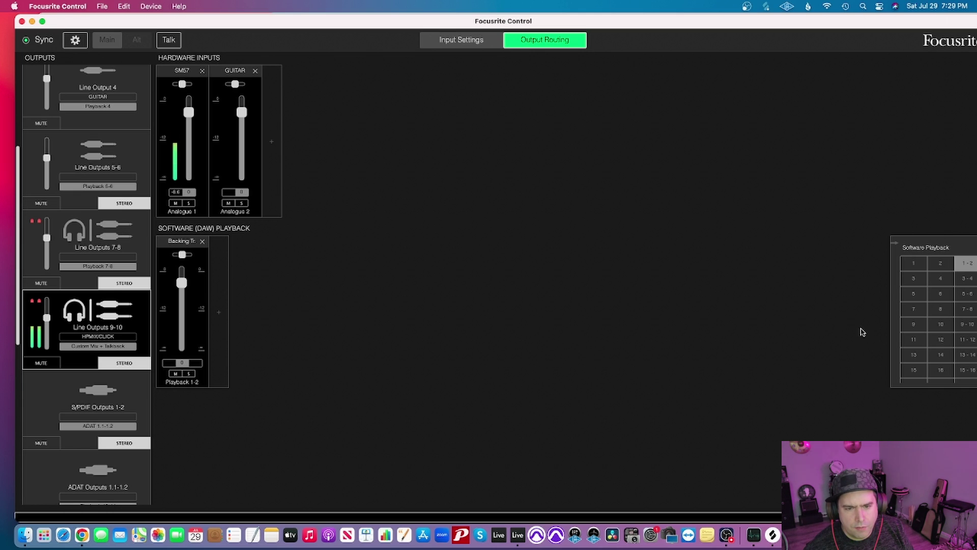
{"action": "left_click", "coordinate": [912, 281]}
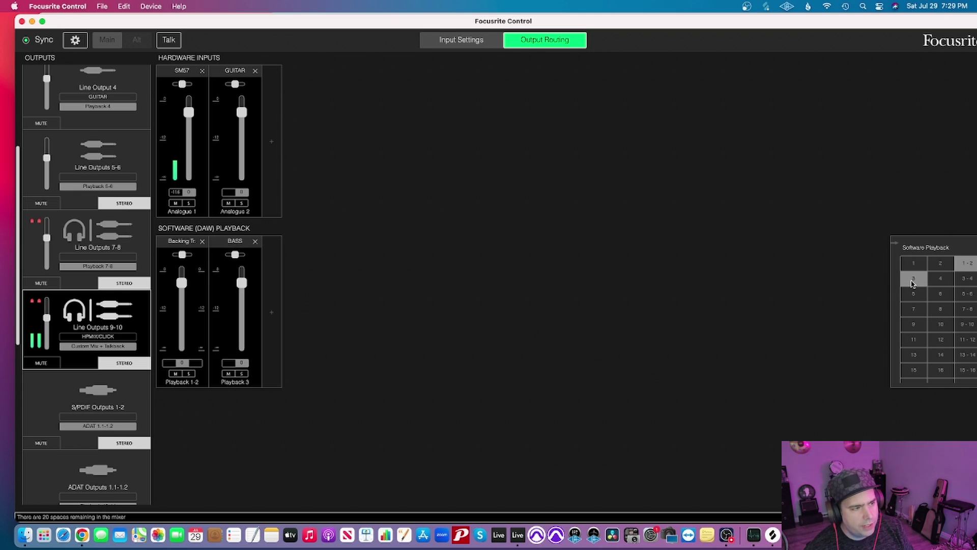
{"action": "left_click", "coordinate": [939, 281]}
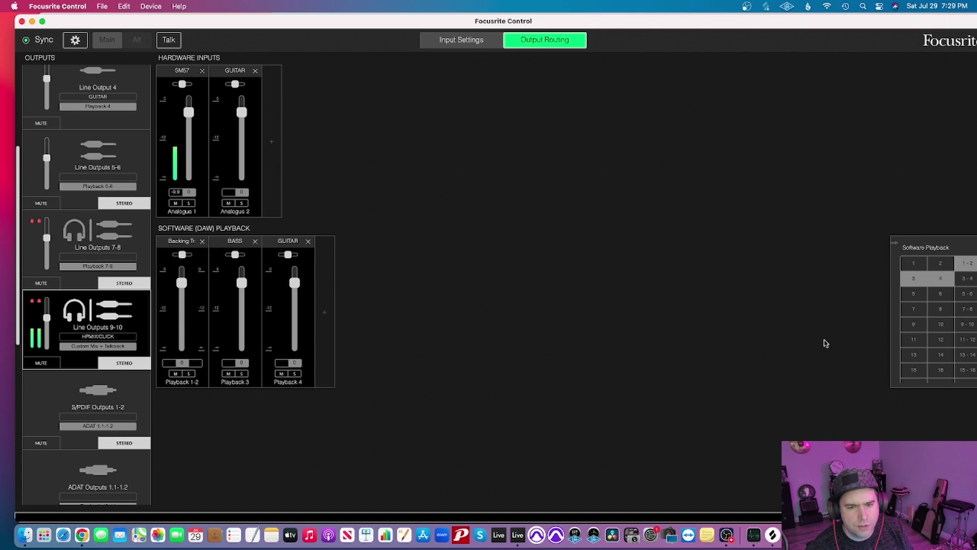
{"action": "left_click", "coordinate": [966, 296]}
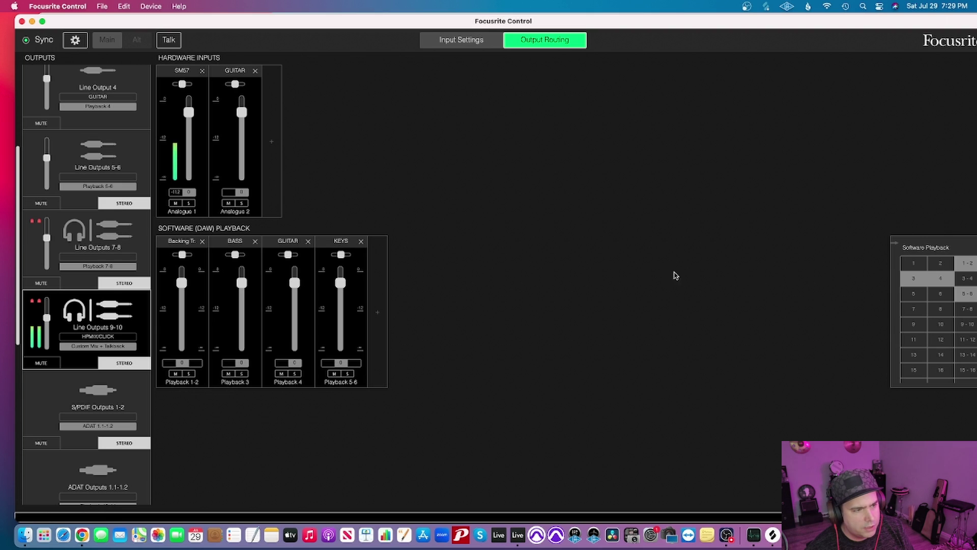
{"action": "left_click", "coordinate": [967, 311]}
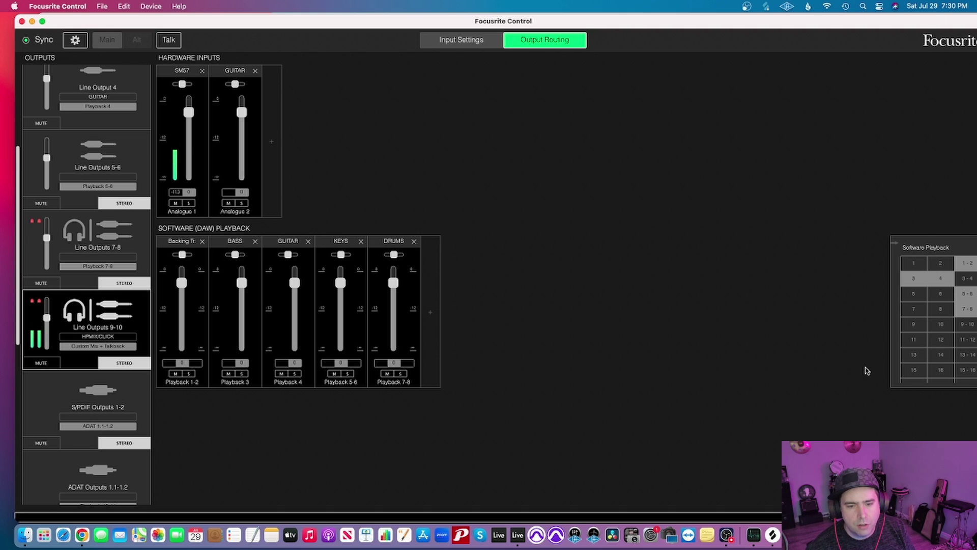
{"action": "left_click", "coordinate": [966, 327]}
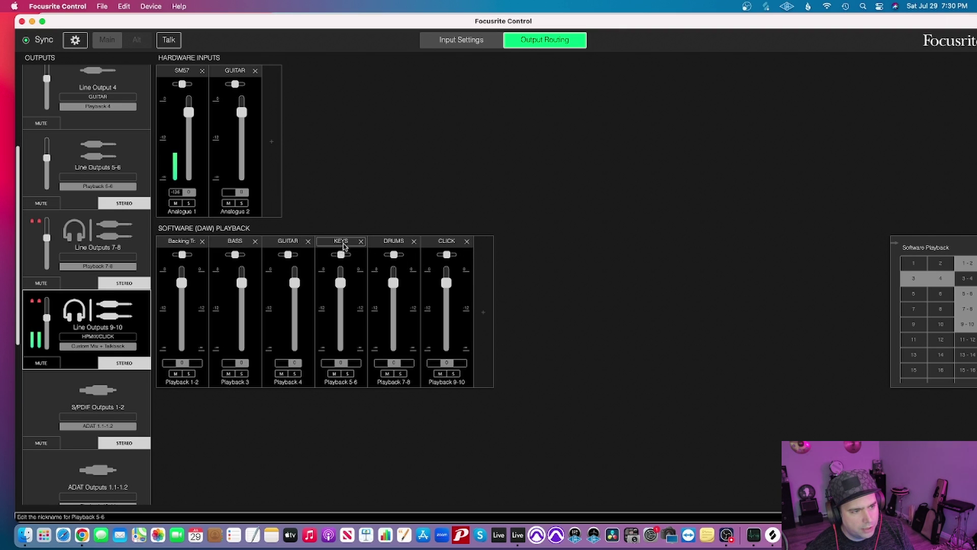
{"action": "left_click", "coordinate": [859, 312]}
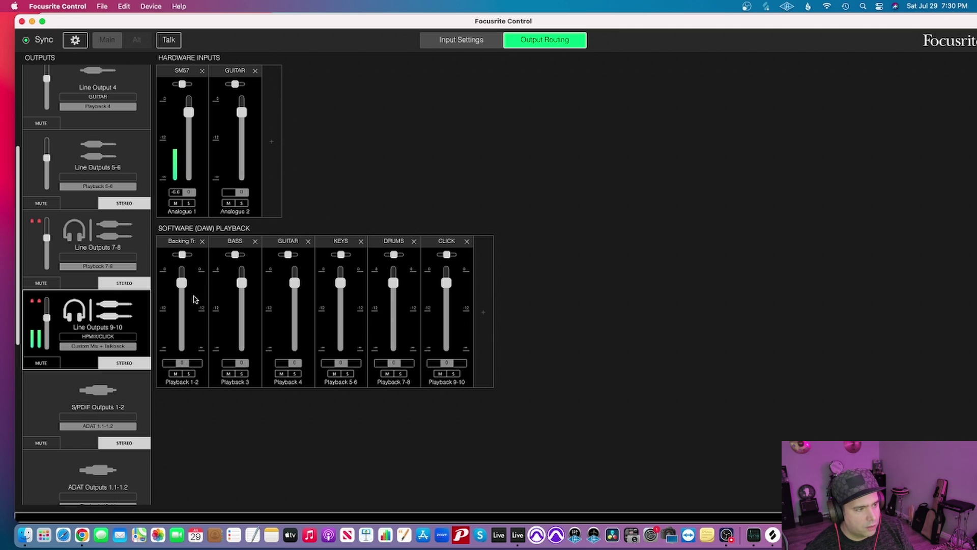
Review routing for Line Outputs 7-8, 5-6, 4 and 3, ending on the Monitor Outputs 1-2 mix
{"action": "left_click", "coordinate": [95, 235]}
{"action": "left_click", "coordinate": [93, 157]}
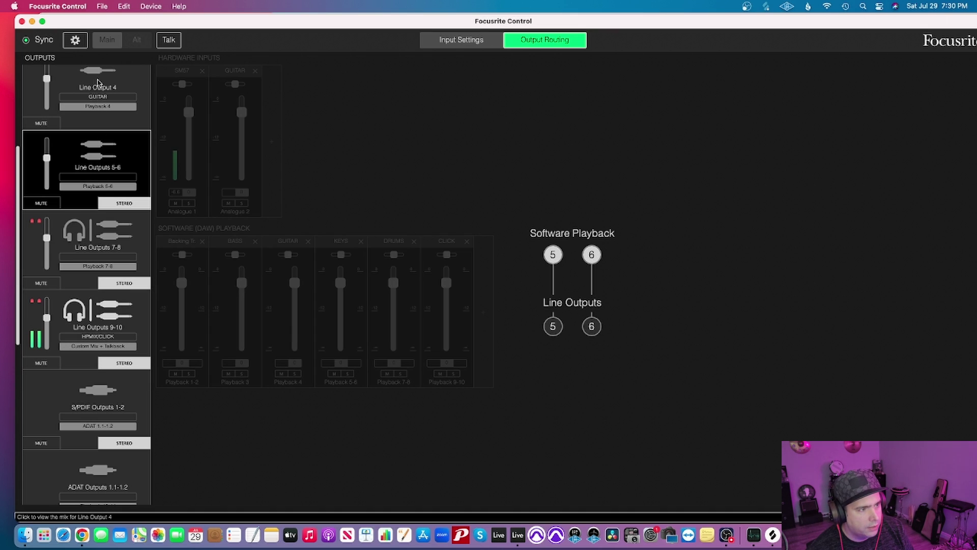
{"action": "left_click", "coordinate": [97, 81]}
{"action": "scroll", "coordinate": [105, 159], "scroll_direction": "up", "scroll_amount": 5}
{"action": "left_click", "coordinate": [106, 159]}
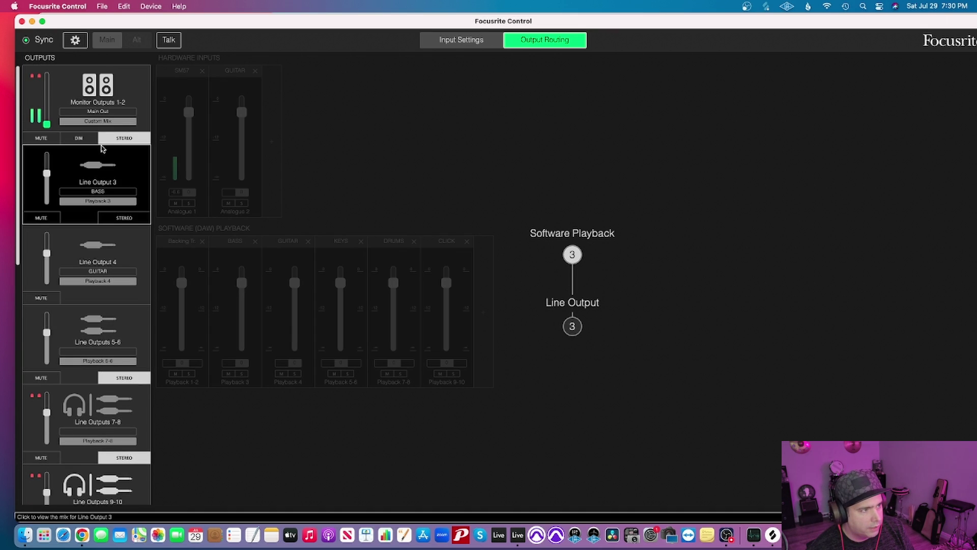
{"action": "left_click", "coordinate": [102, 97]}
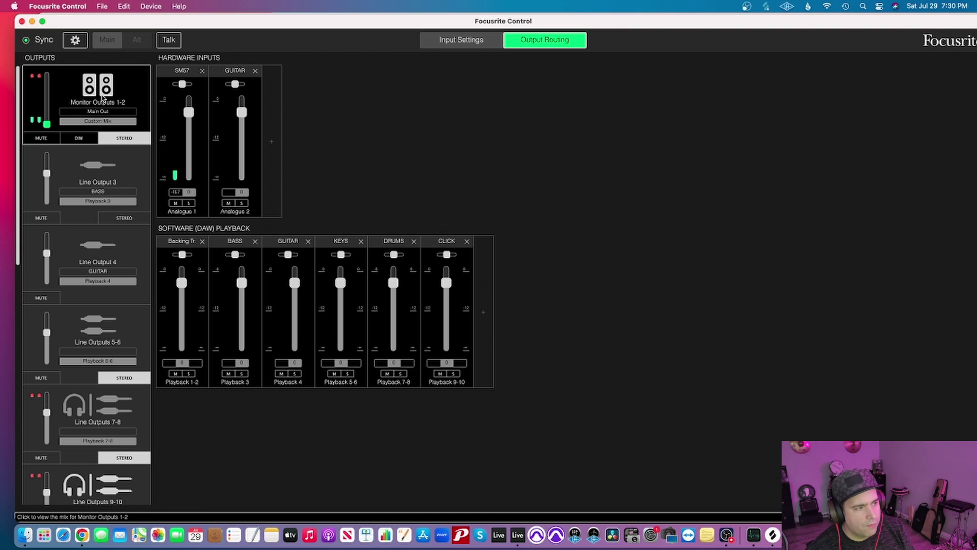
{"action": "left_click", "coordinate": [104, 164]}
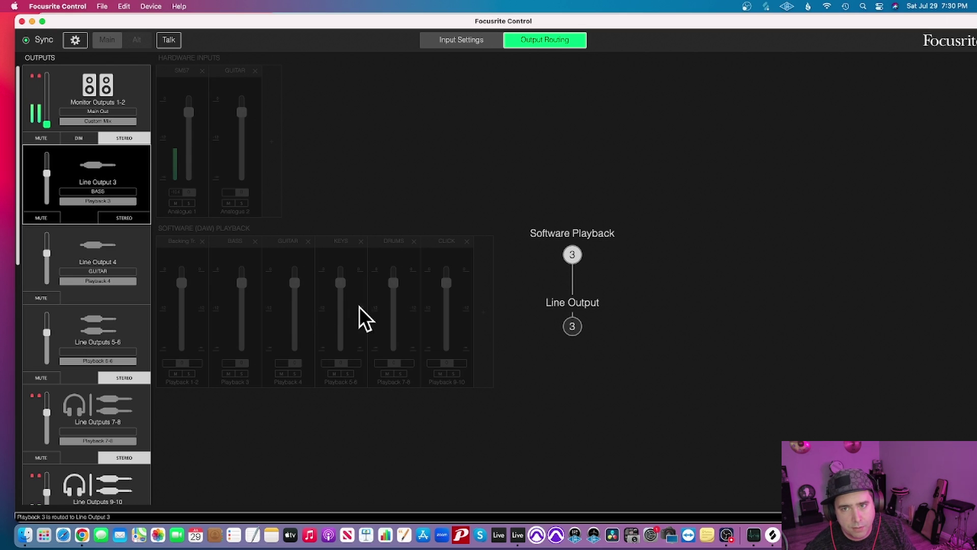
{"action": "left_click", "coordinate": [100, 105]}
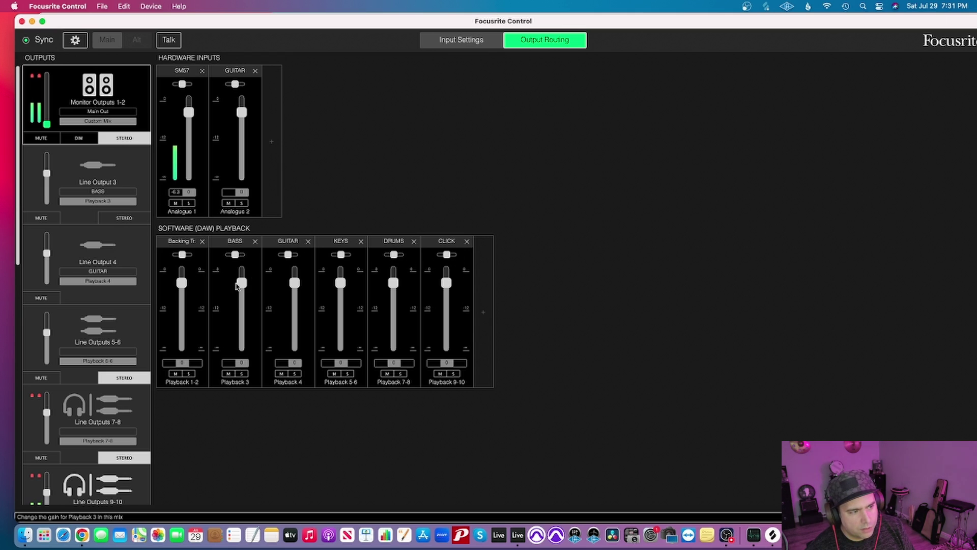
Pull the BASS, GUITAR, KEYS, DRUMS and CLICK faders fully down in the monitor mix
{"action": "left_click_drag", "start_coordinate": [242, 285], "coordinate": [242, 350]}
{"action": "left_click_drag", "start_coordinate": [294, 283], "coordinate": [301, 374]}
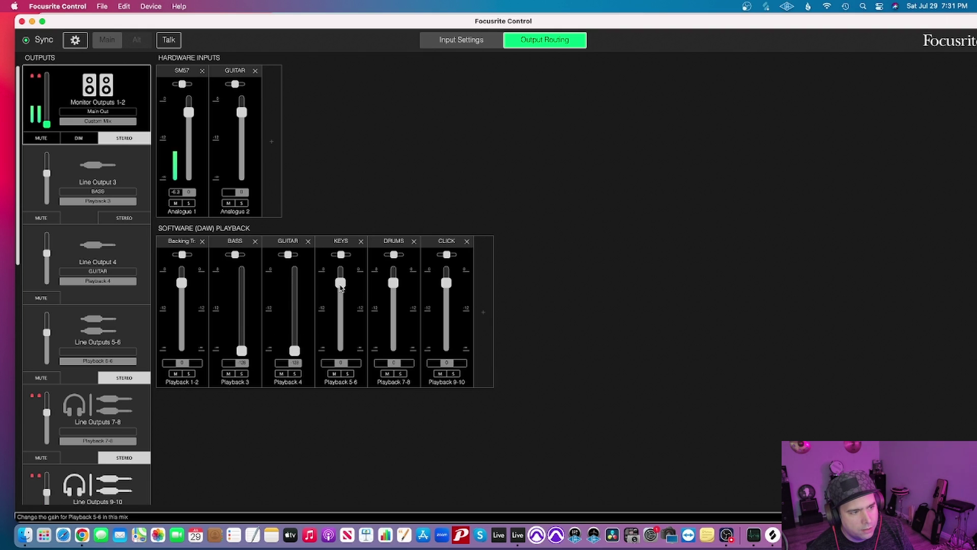
{"action": "left_click_drag", "start_coordinate": [340, 283], "coordinate": [348, 370]}
{"action": "left_click_drag", "start_coordinate": [394, 283], "coordinate": [395, 356]}
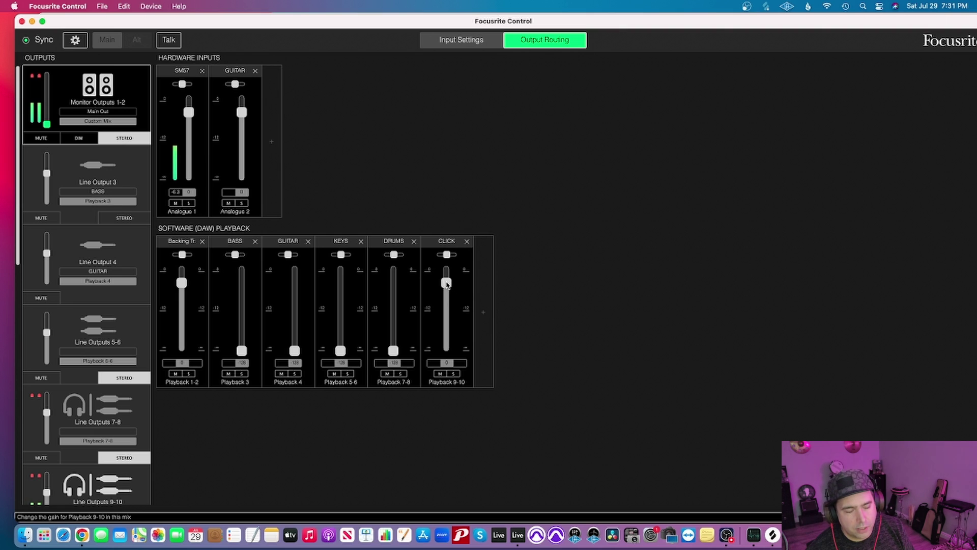
{"action": "left_click_drag", "start_coordinate": [447, 283], "coordinate": [448, 357]}
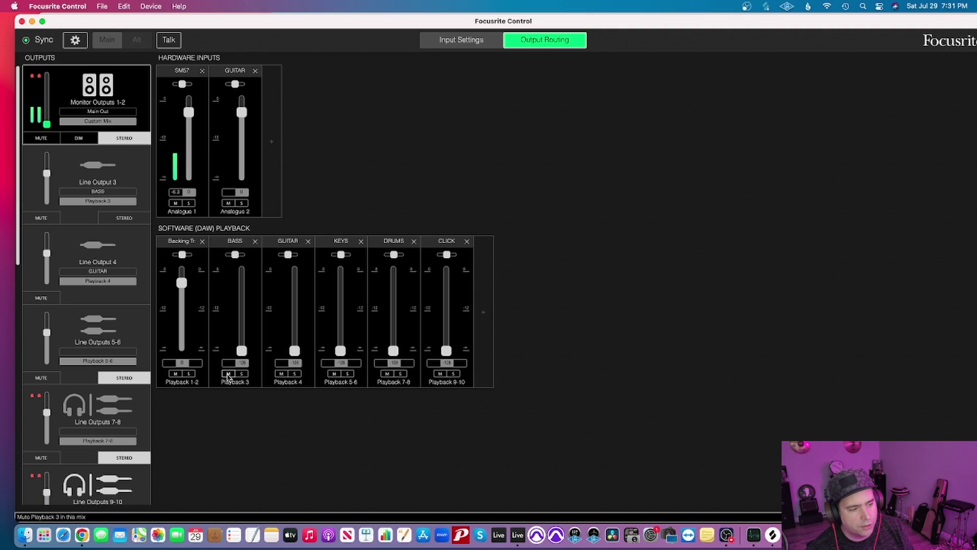
Mute the GUITAR, KEYS, DRUMS and CLICK playback channels in the monitor mix
{"action": "left_click", "coordinate": [281, 373]}
{"action": "left_click", "coordinate": [334, 374]}
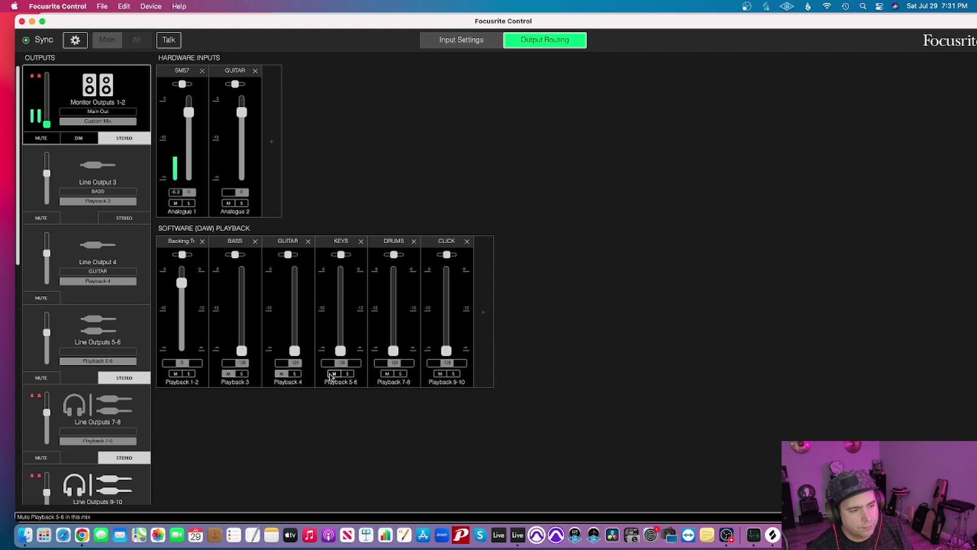
{"action": "left_click", "coordinate": [387, 374]}
{"action": "left_click", "coordinate": [440, 374]}
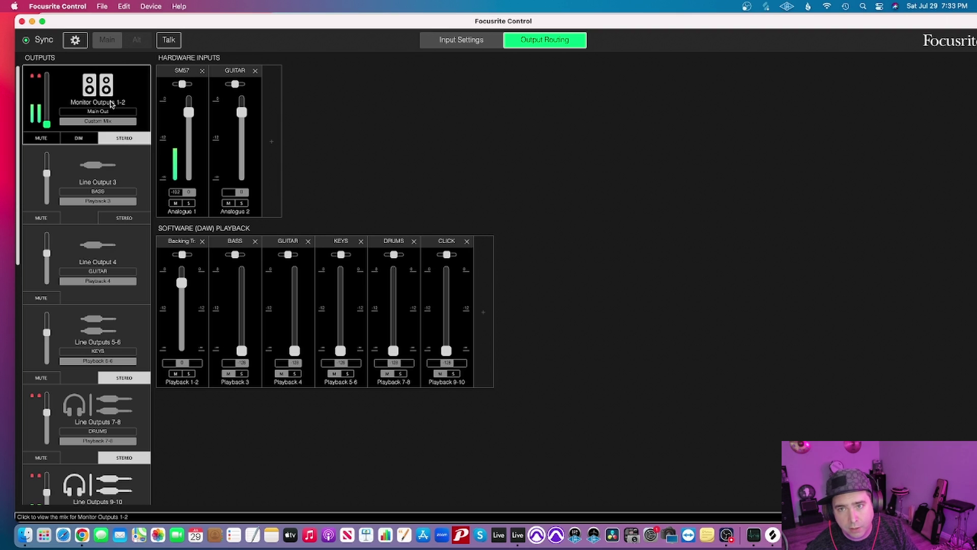
Check routing for Line Output 3, 4, 5-6 and 7-8, then select Line Outputs 9-10
{"action": "left_click", "coordinate": [114, 181]}
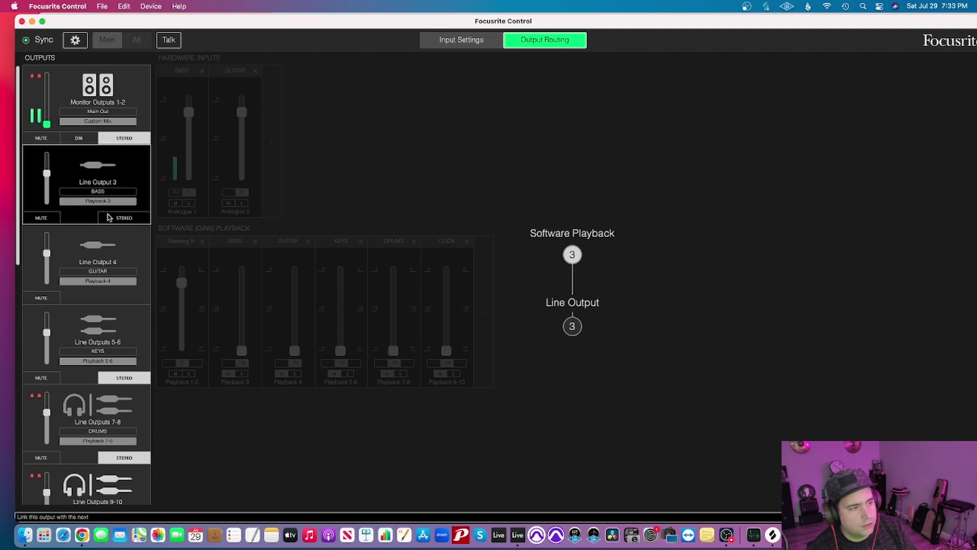
{"action": "left_click", "coordinate": [105, 248]}
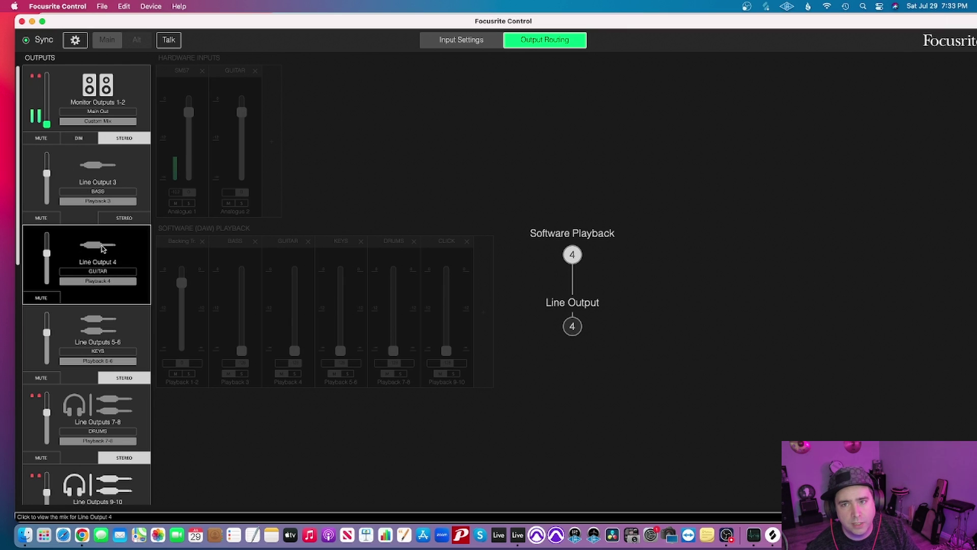
{"action": "left_click", "coordinate": [88, 342]}
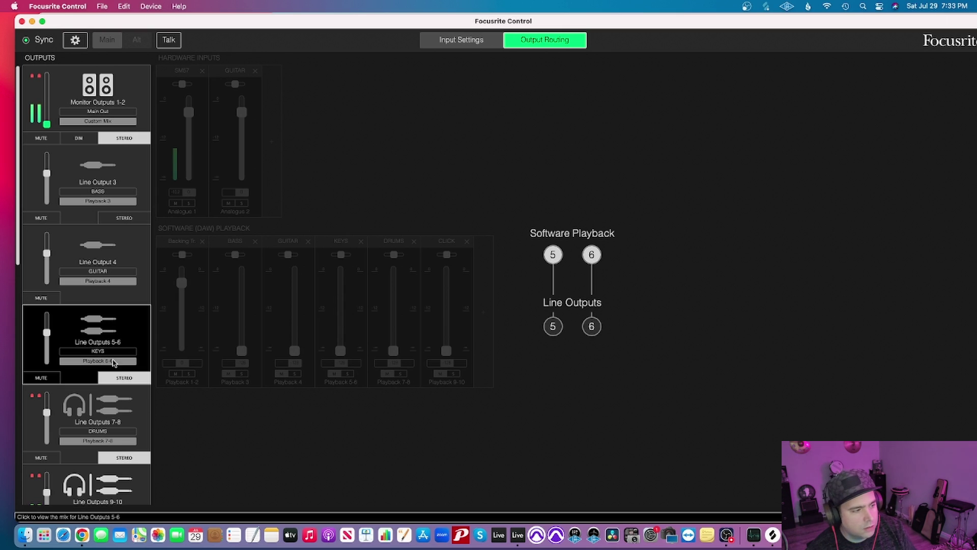
{"action": "left_click", "coordinate": [112, 415]}
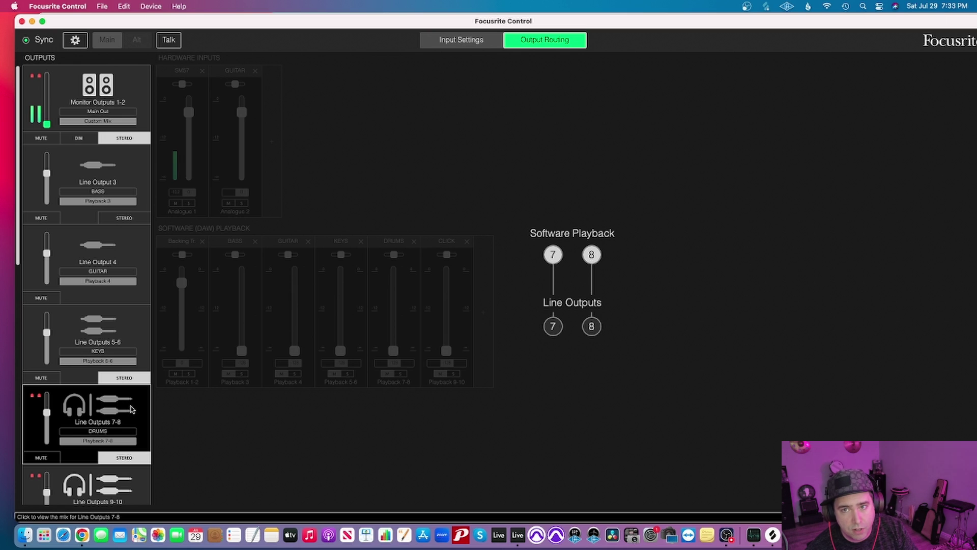
{"action": "scroll", "coordinate": [130, 410], "scroll_direction": "down", "scroll_amount": 3}
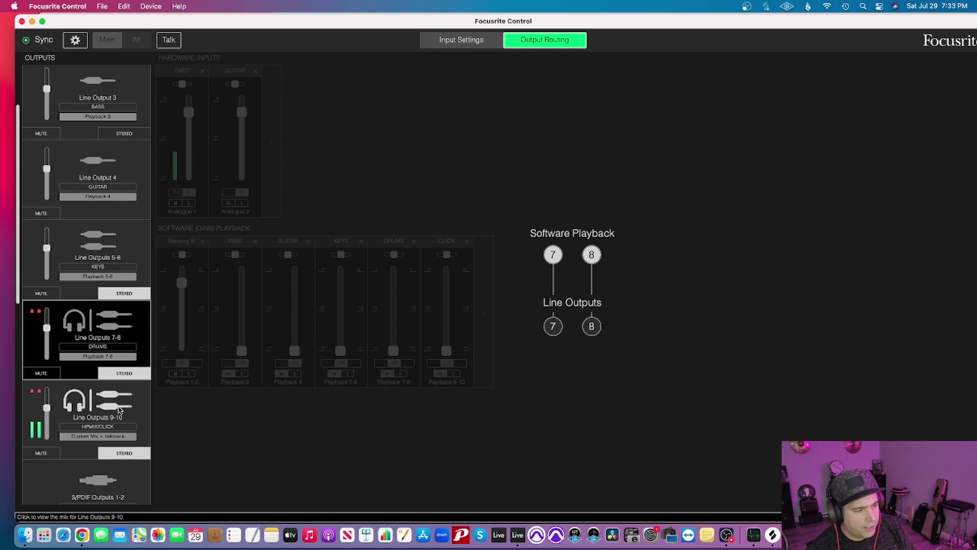
{"action": "left_click", "coordinate": [118, 409]}
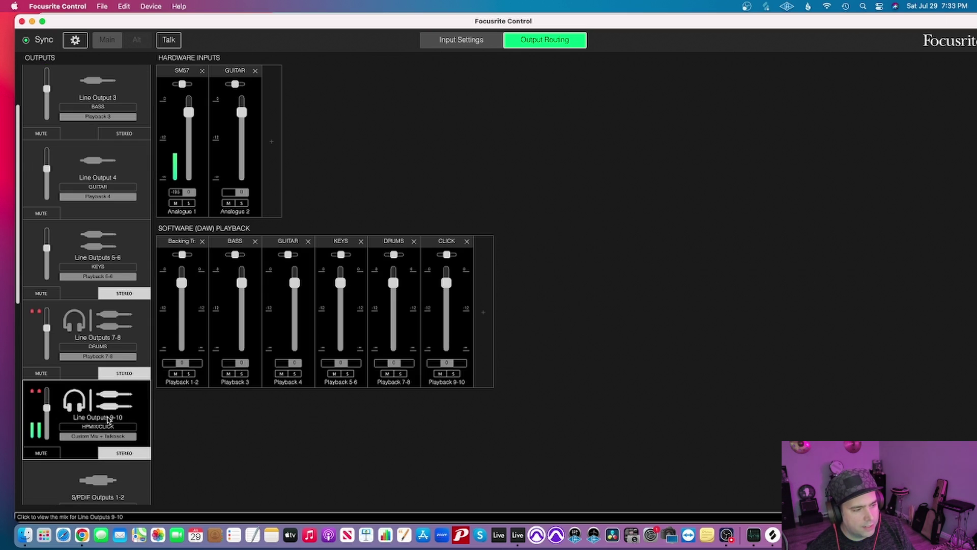